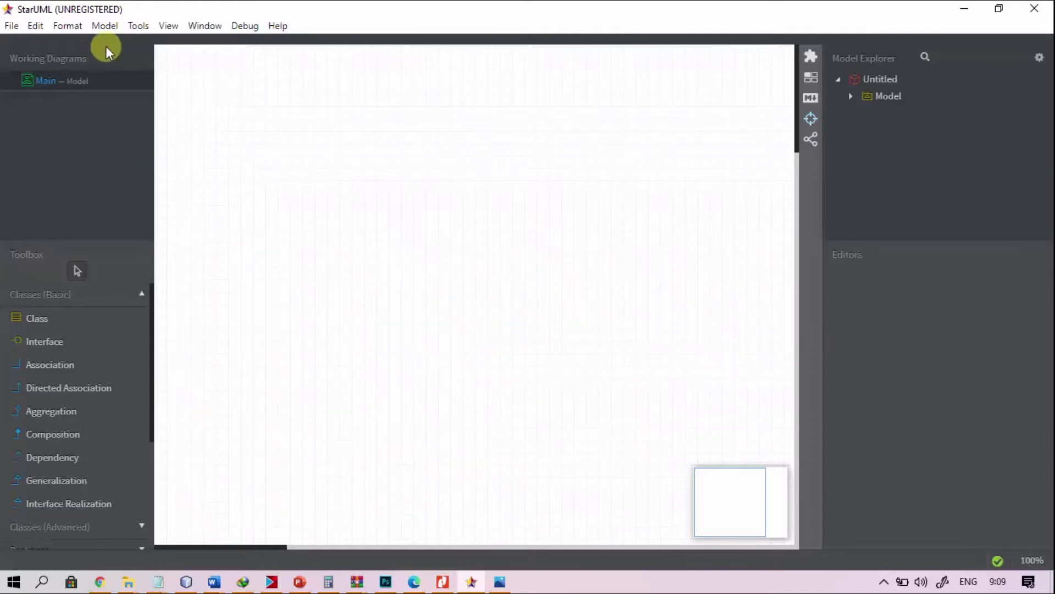
Step: Create ObjectDiagram1 under Model1 from Model > Add Diagram > Object Diagram
left_click(106, 26)
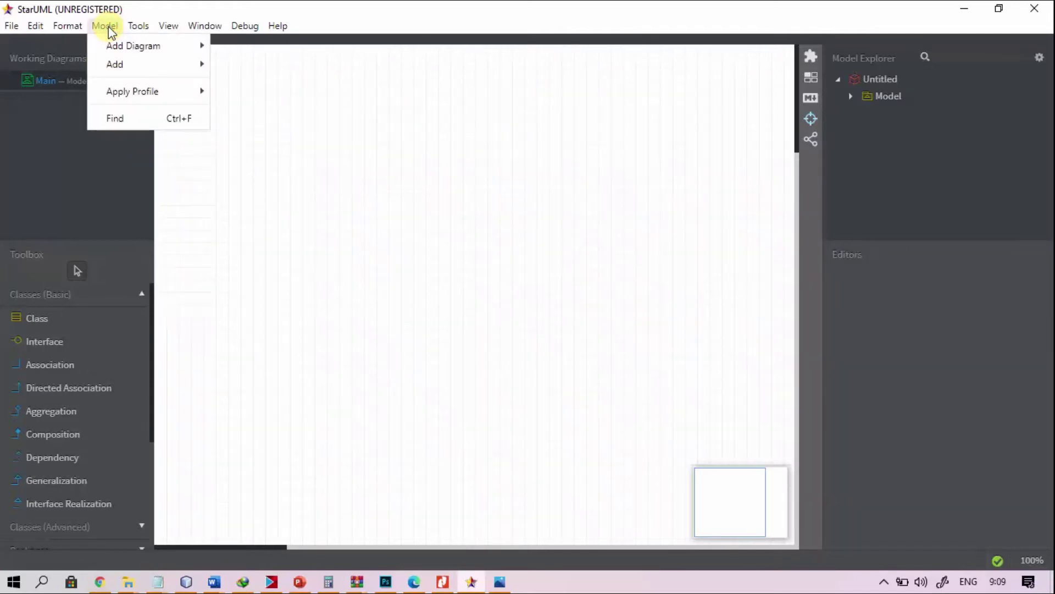
mouse_move(184, 47)
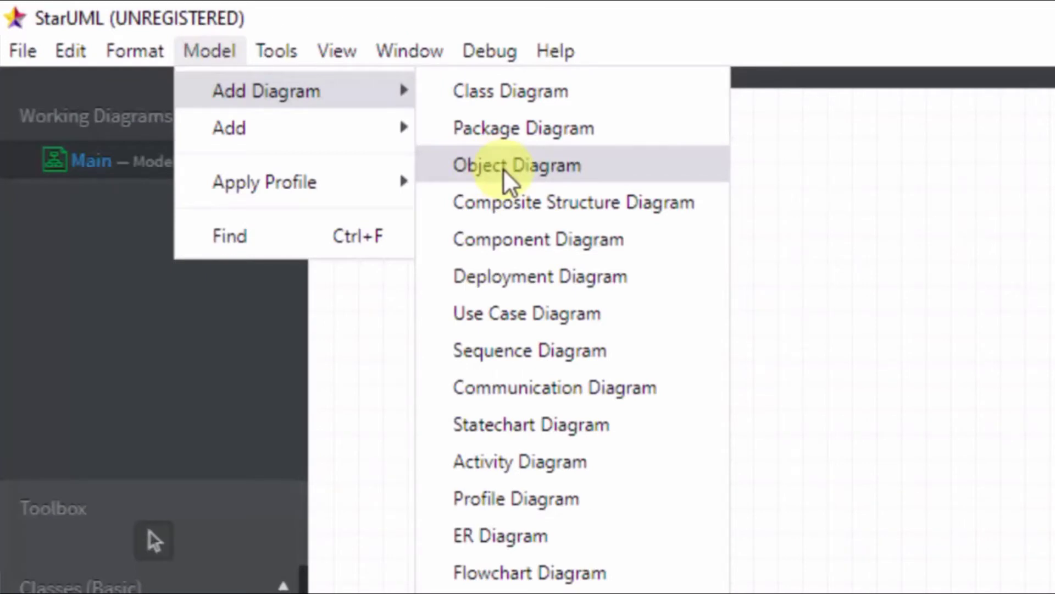
left_click(503, 170)
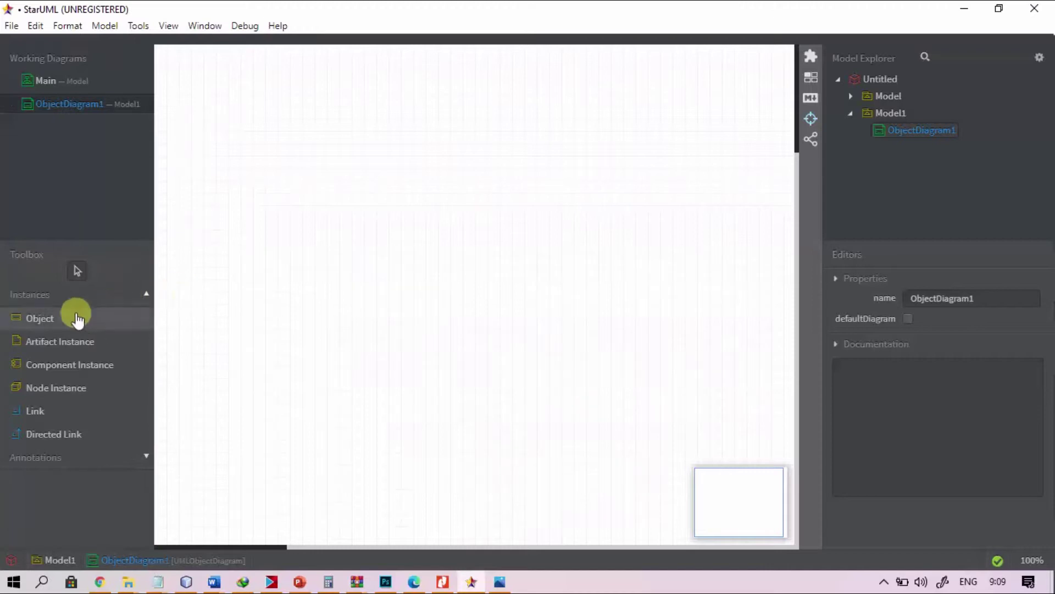
Step: Place an object named Akademik at the top-left of ObjectDiagram1, checking the reference image
left_click(62, 322)
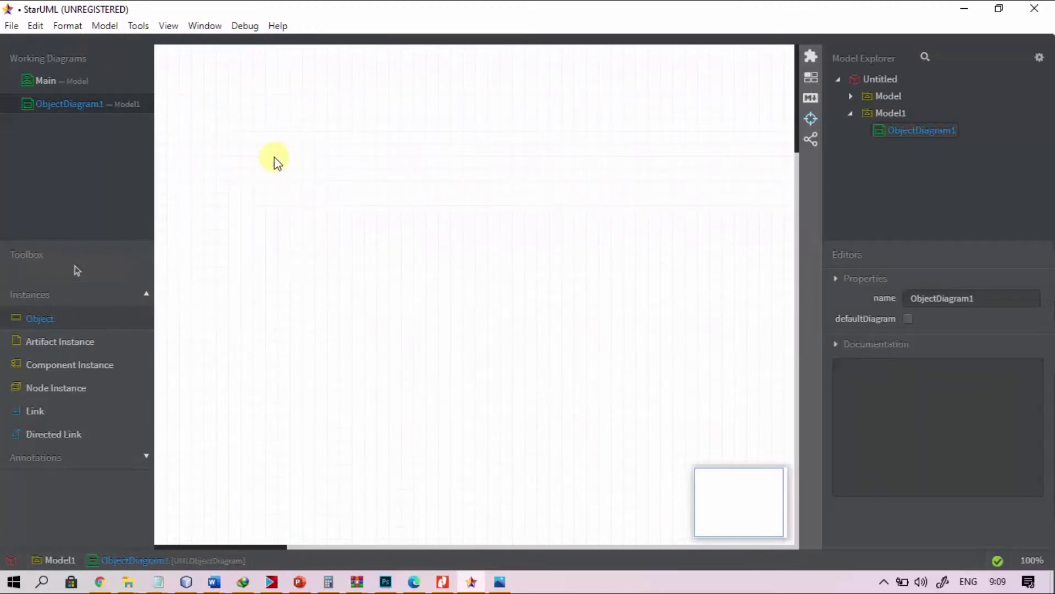
left_click(255, 170)
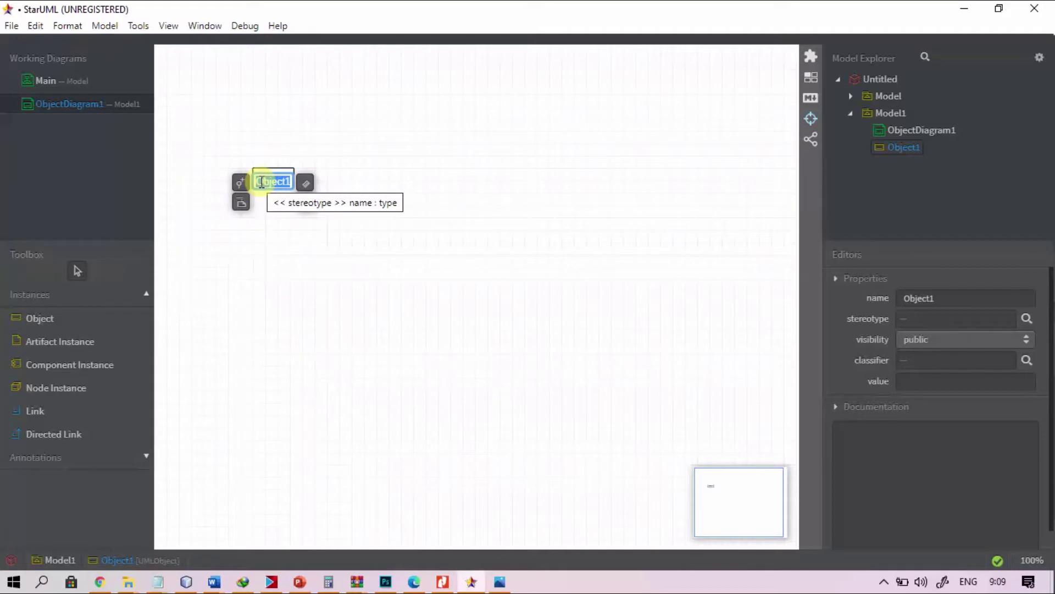
key("alt+Tab")
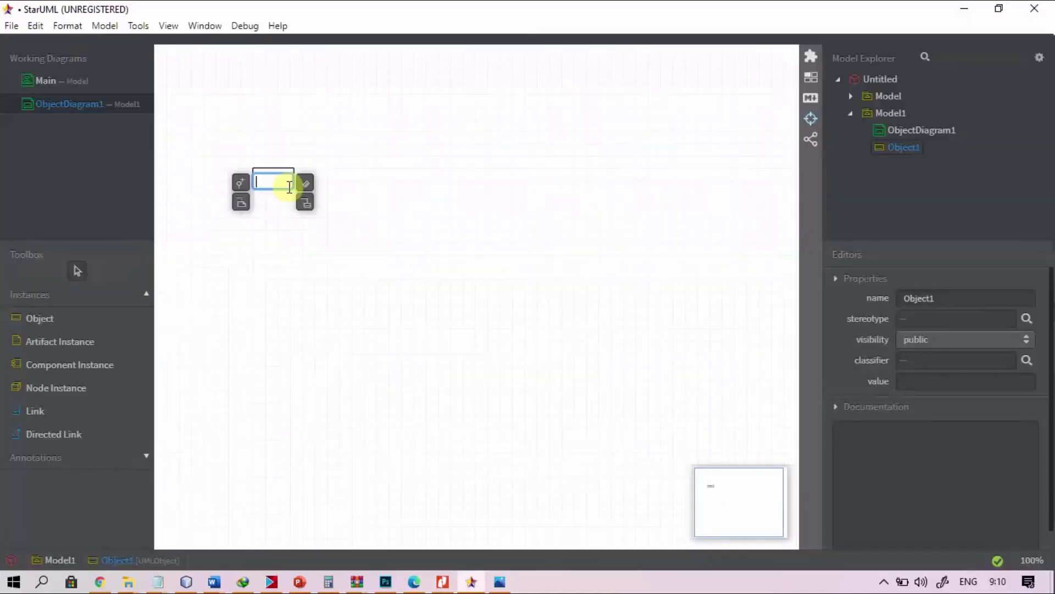
type("Akademik")
left_click(287, 213)
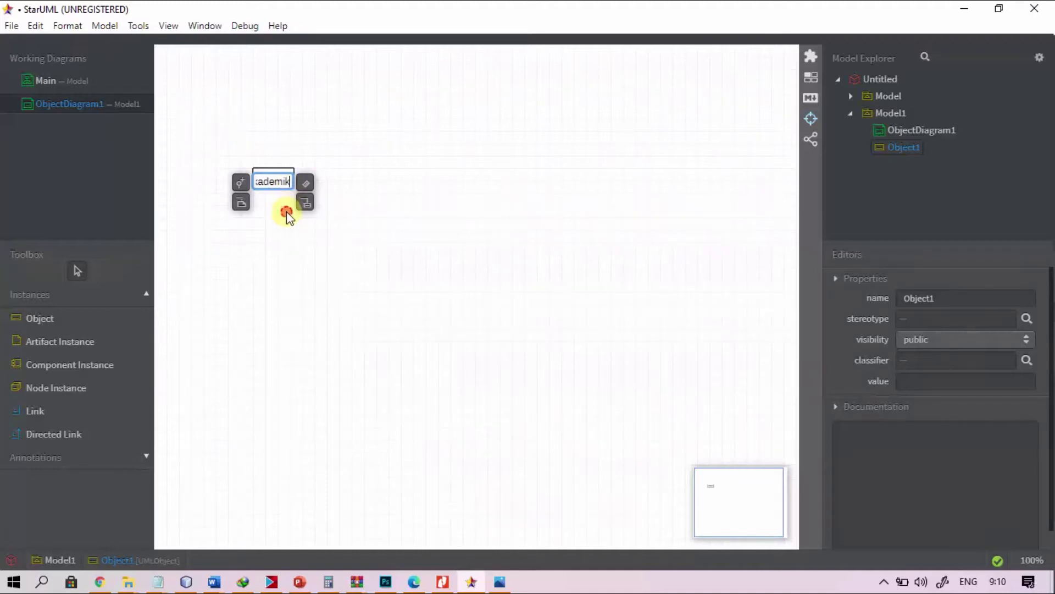
left_click_drag(290, 178, 290, 176)
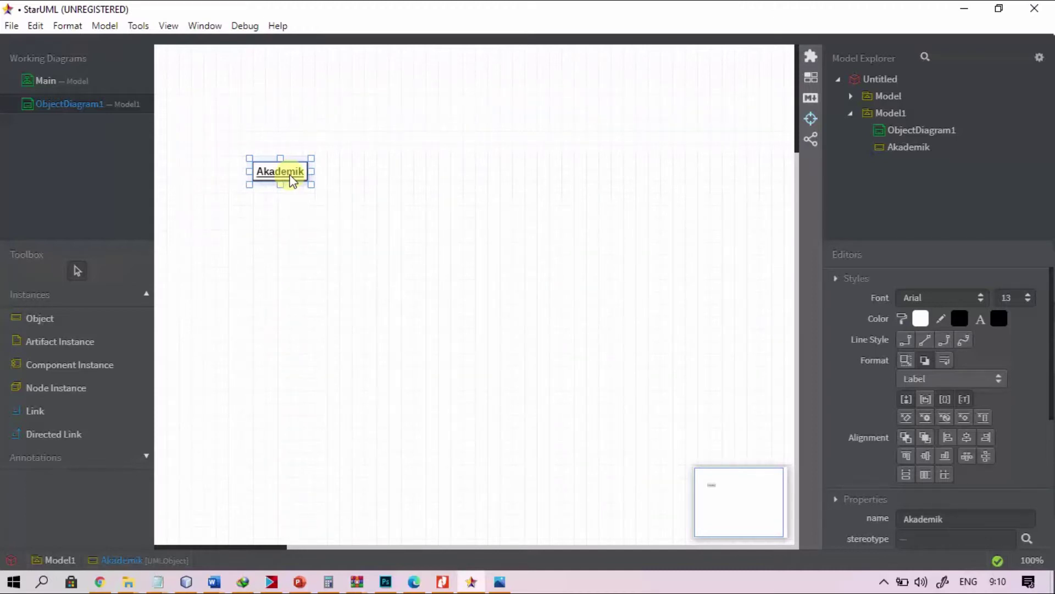
key("alt+Tab")
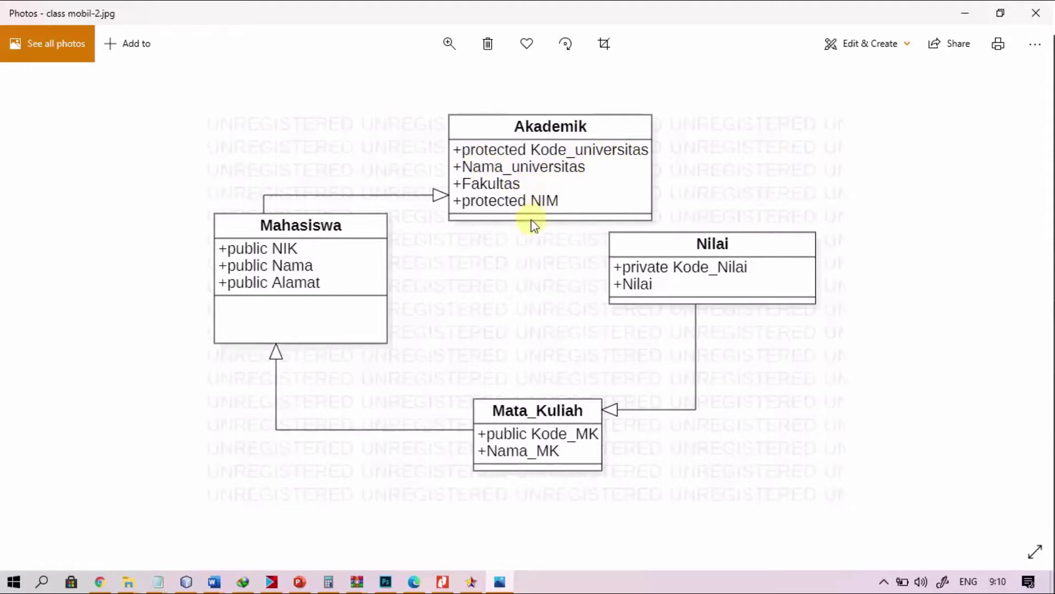
key("alt+Tab")
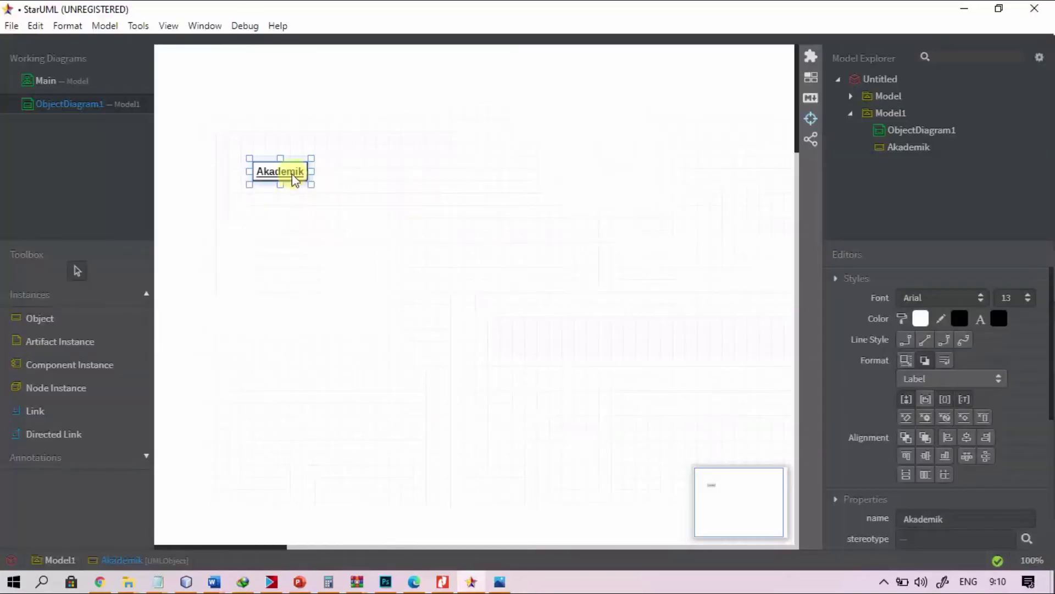
Step: Add a default slot, Slot1, to the Akademik object and open its name for editing
double_click(301, 181)
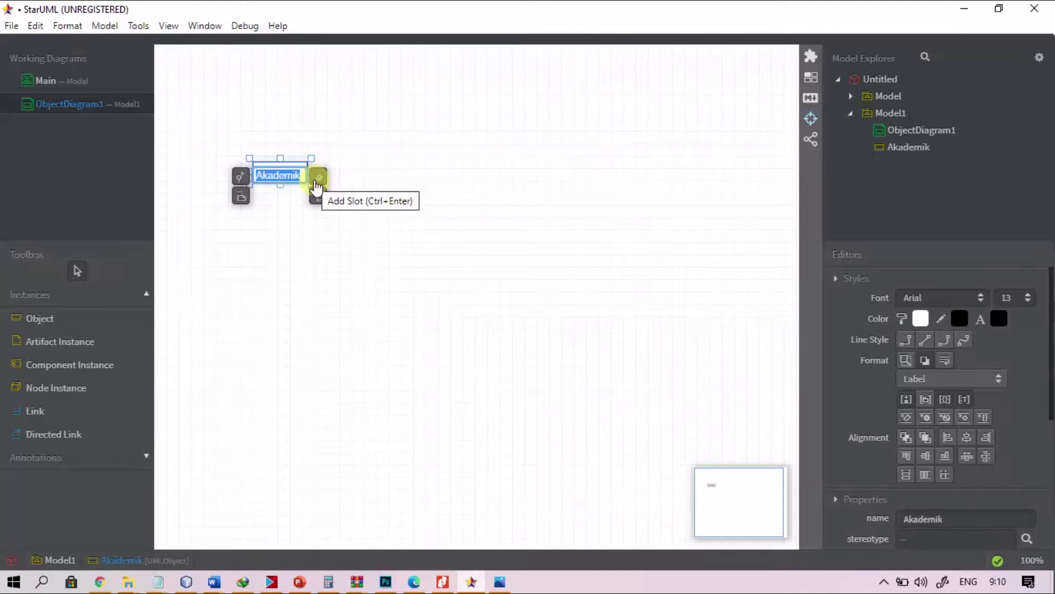
left_click(317, 186)
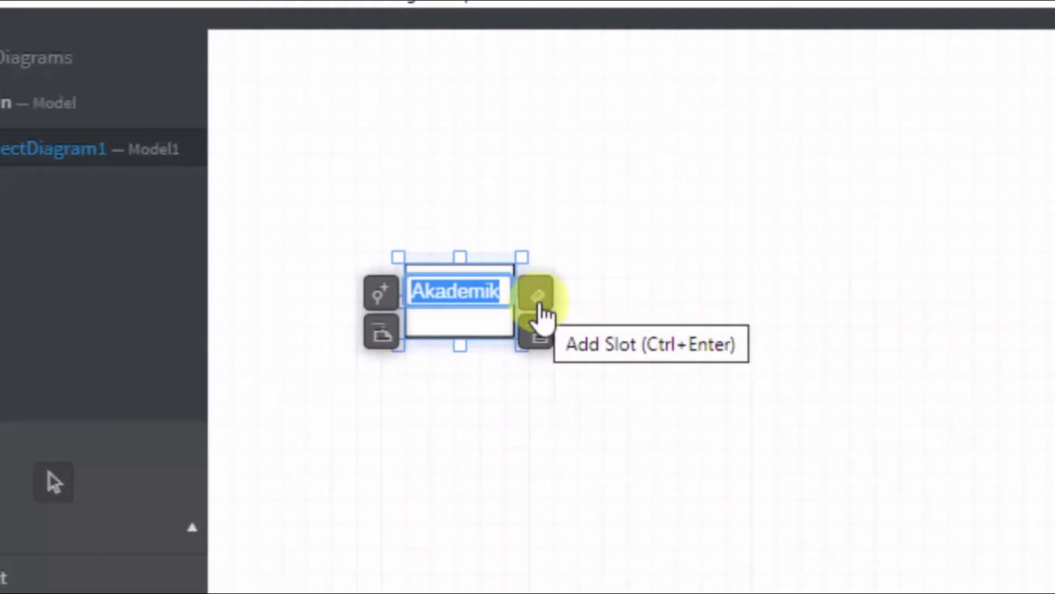
left_click(542, 313)
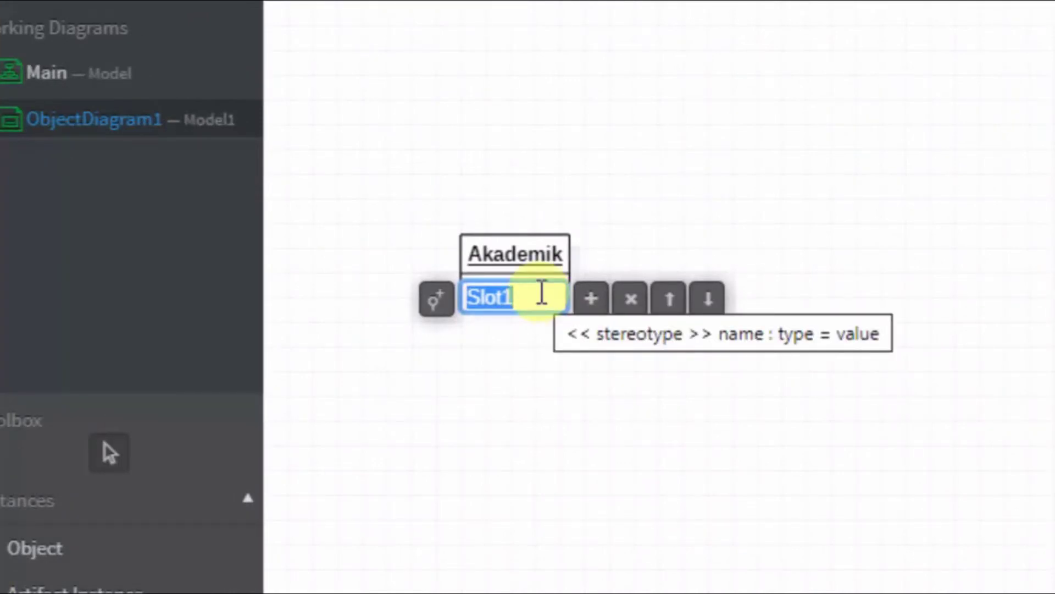
left_click(541, 293)
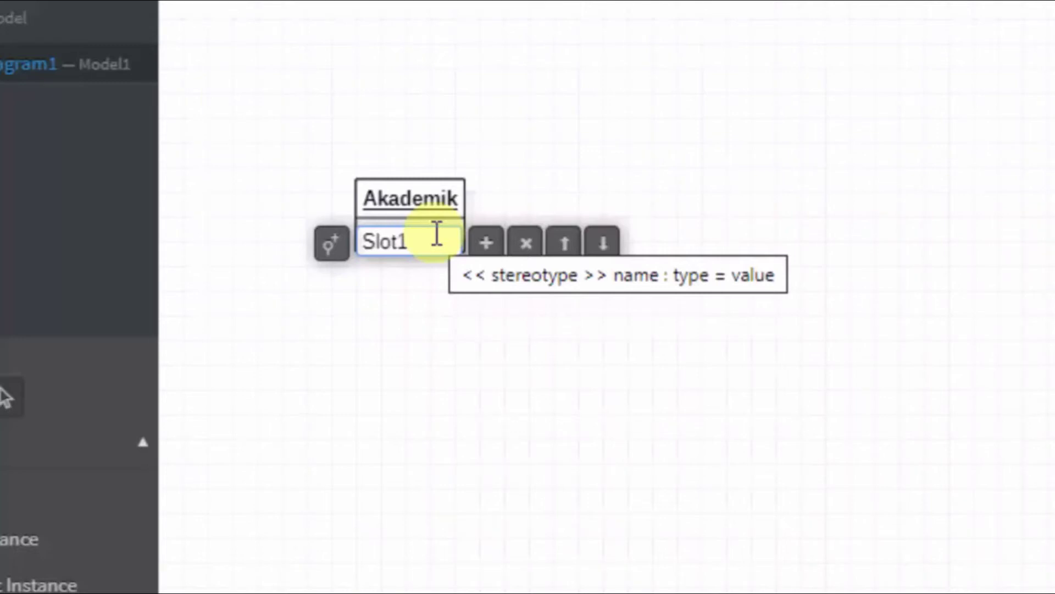
Step: Rewrite Akademik's Slot1 as Kode_universitas of type Char with value 01
key("BackSpace")
key("BackSpace")
key("BackSpace")
key("BackSpace")
key("BackSpace")
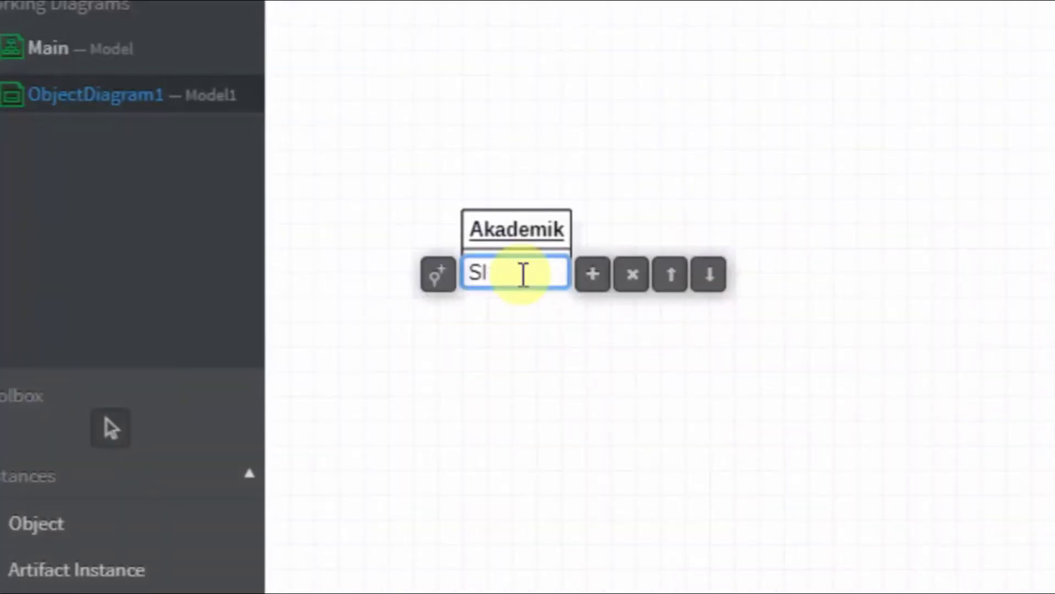
type("Kode_univer")
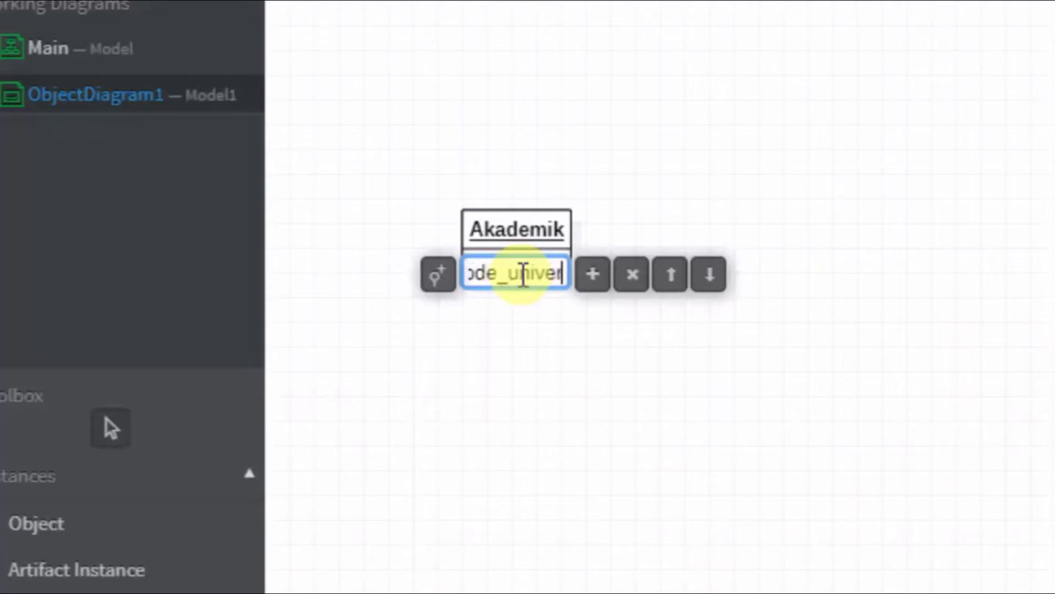
type("sitas:")
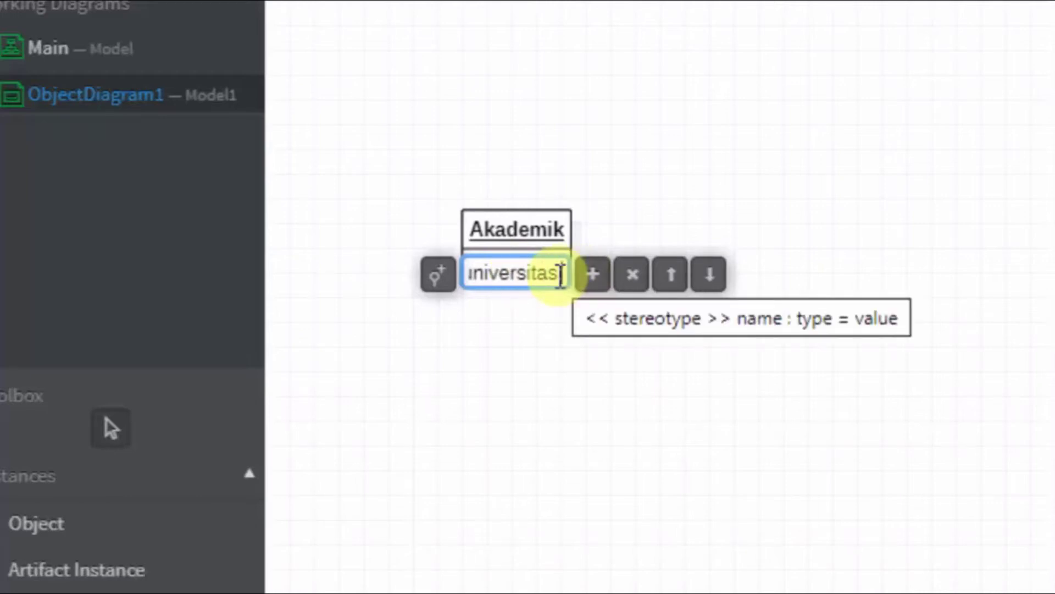
type(":Char")
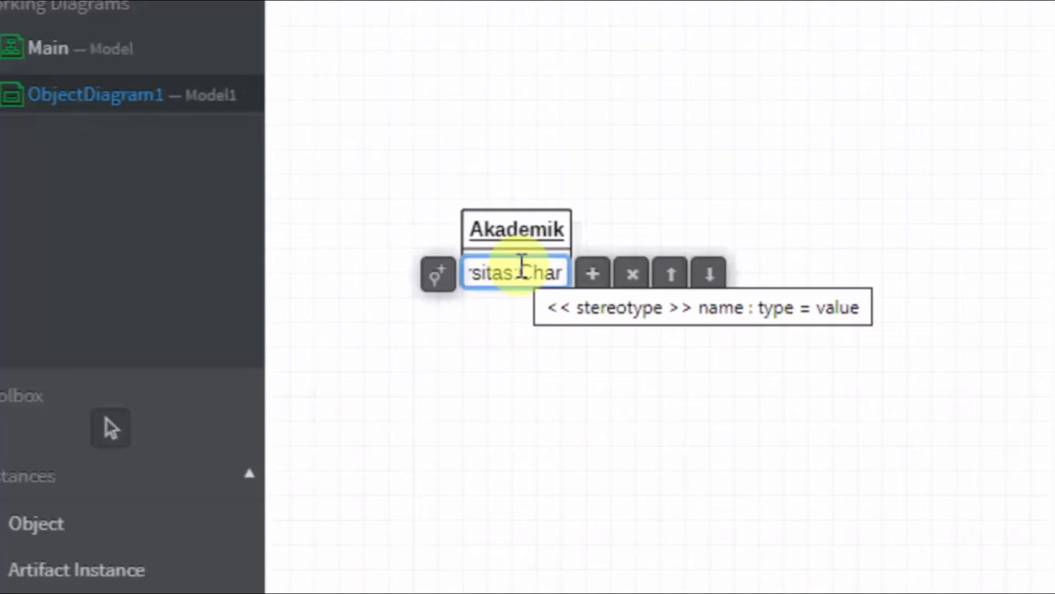
type("=")
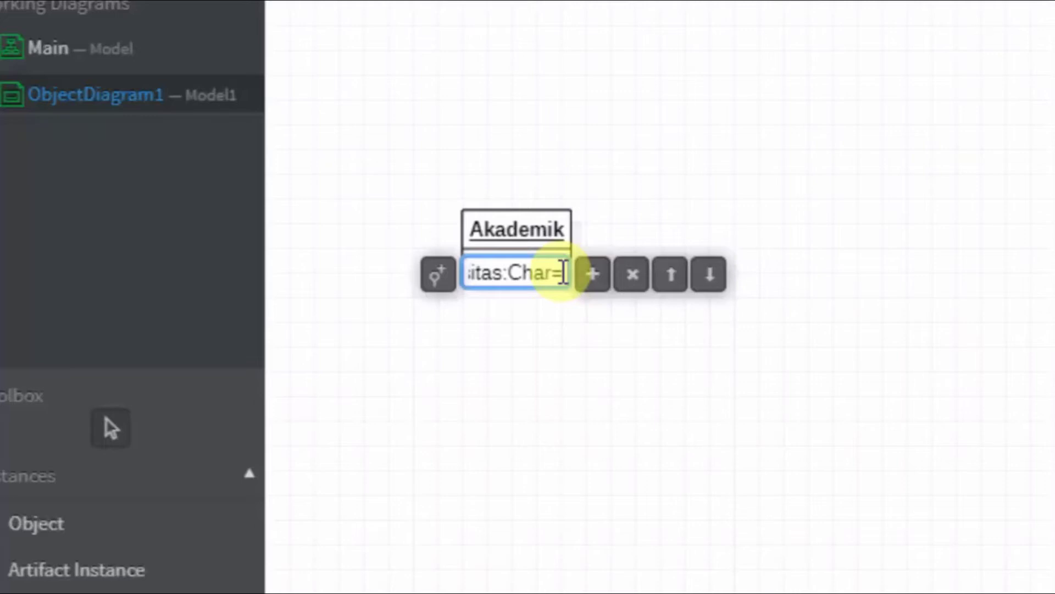
key("Return")
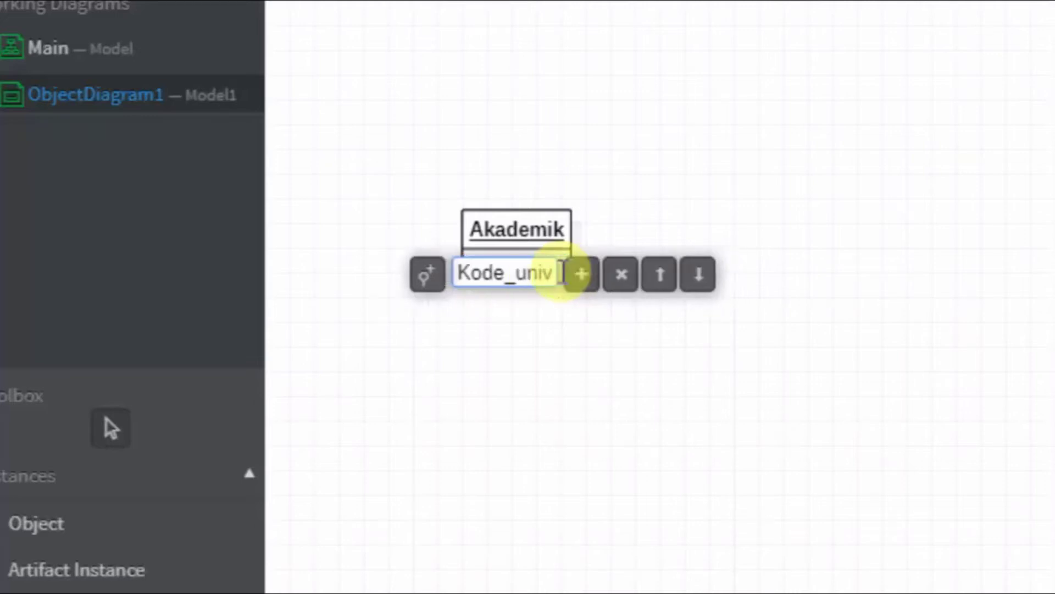
key("Right")
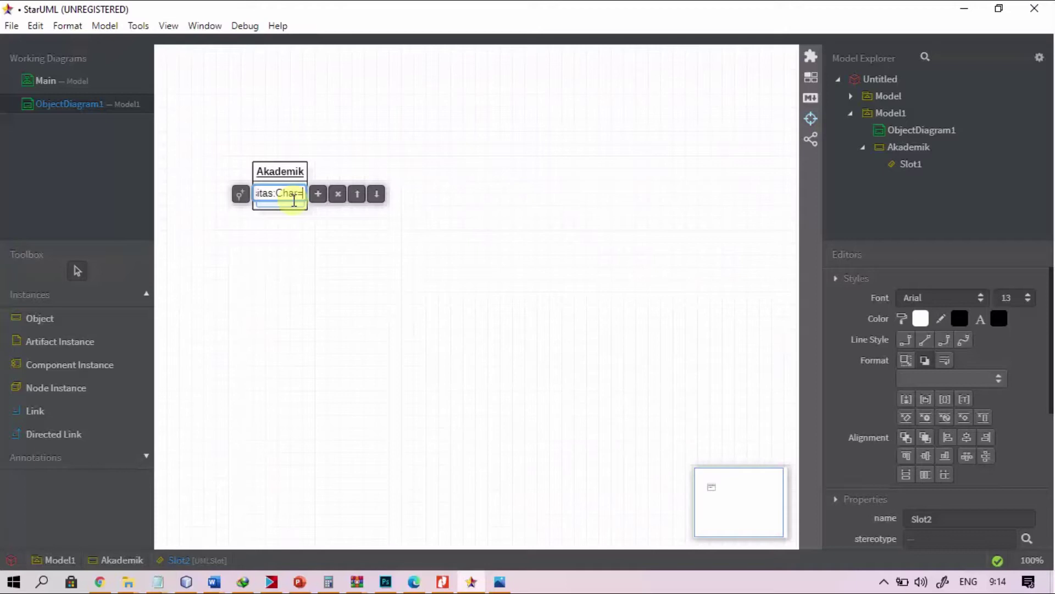
type("01")
key("Return")
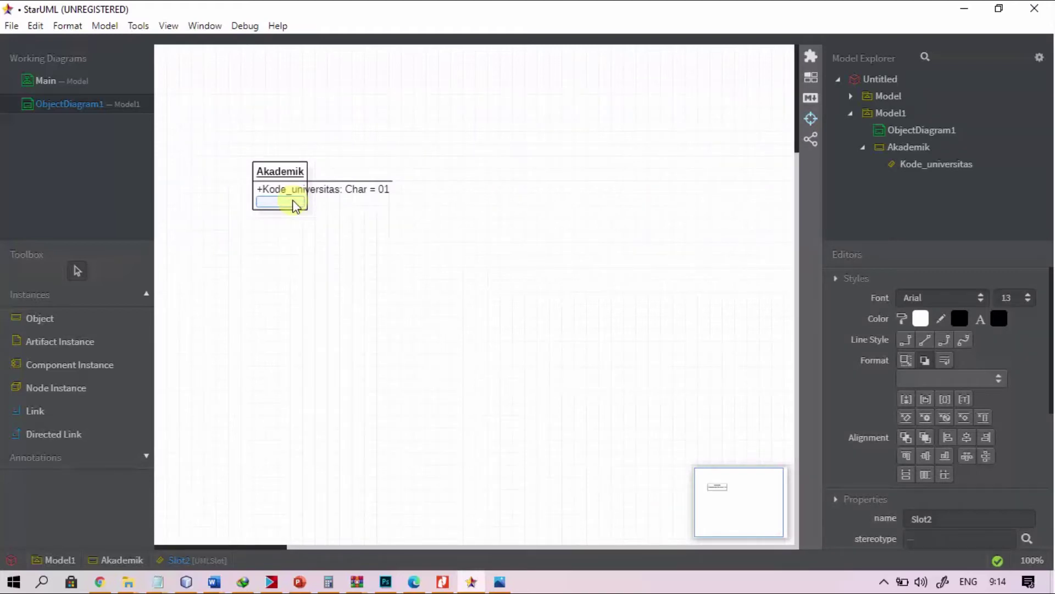
left_click(338, 222)
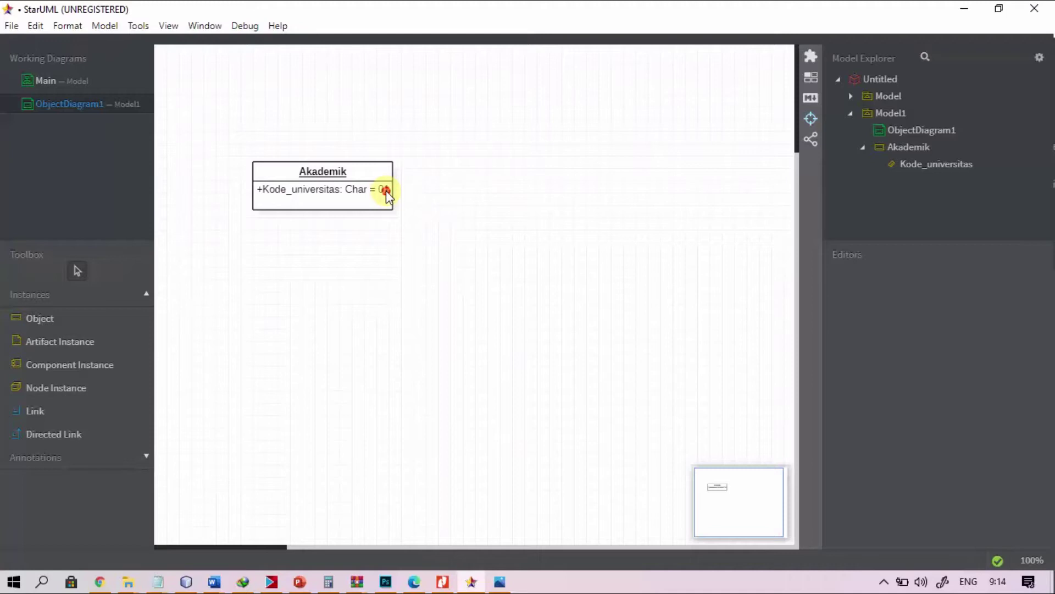
Step: Add a second slot below Kode_universitas on the Akademik object
left_click(386, 190)
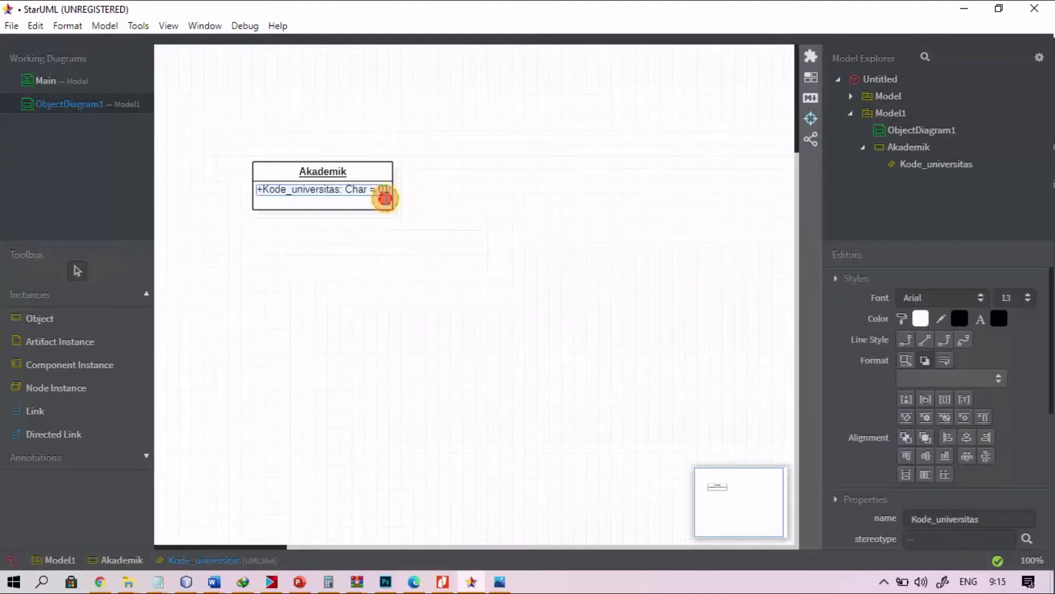
double_click(386, 196)
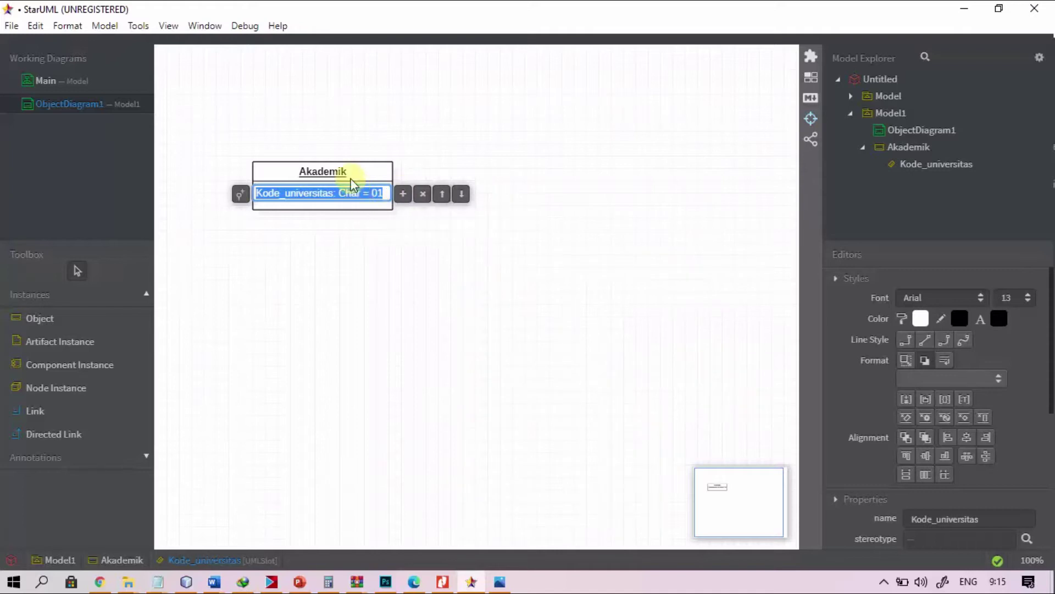
left_click(402, 193)
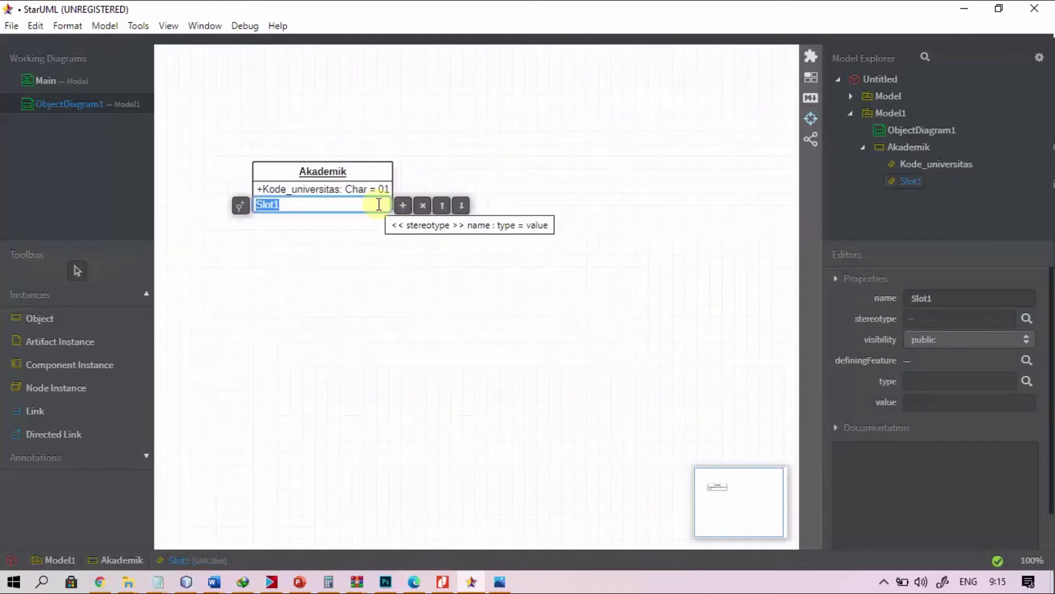
key("alt+Tab")
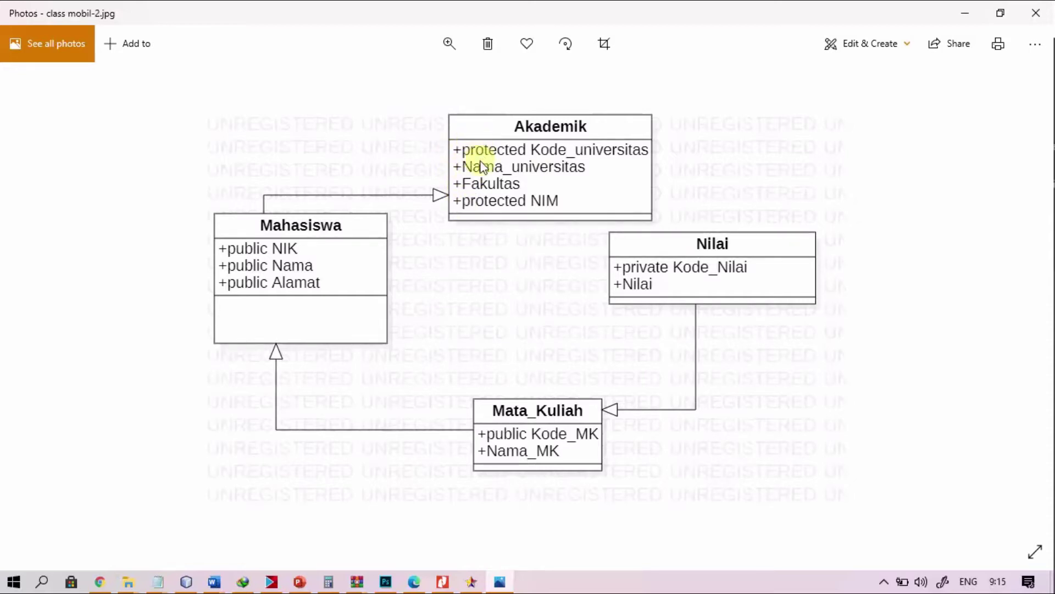
key("alt+Tab")
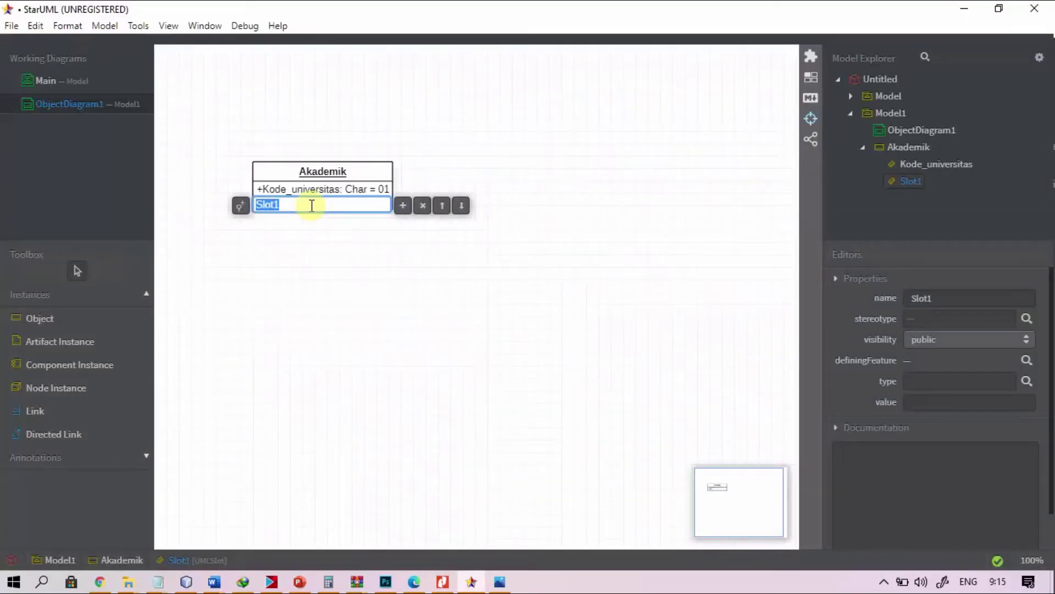
Step: Define the new slot as Nama_universitas: Char = Universitas Sukses Semua
type("Nama_usi")
key("BackSpace")
key("BackSpace")
type("niversitas:")
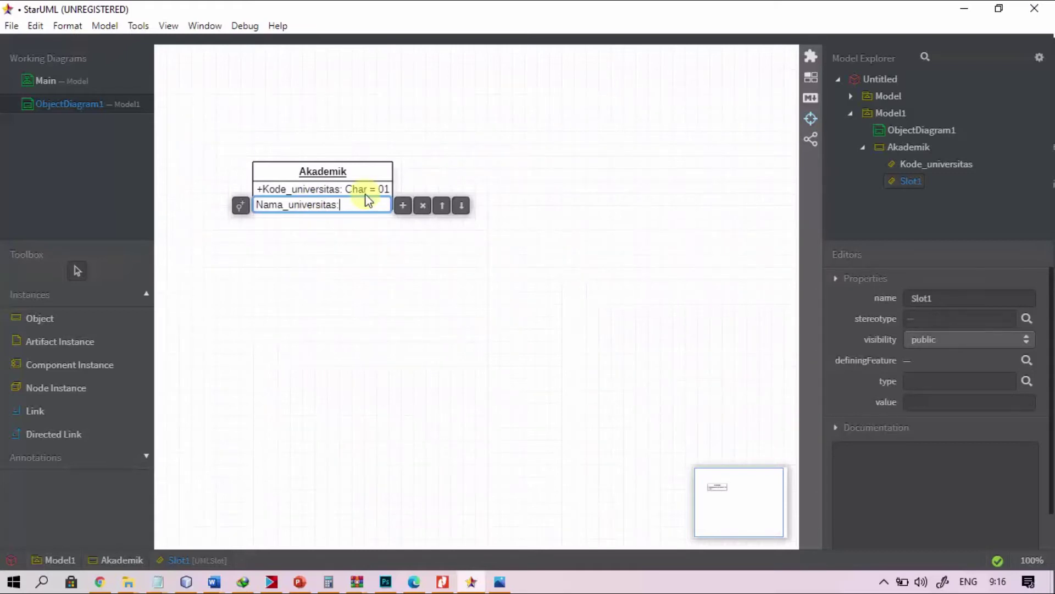
type("Char=")
type("Universitas ")
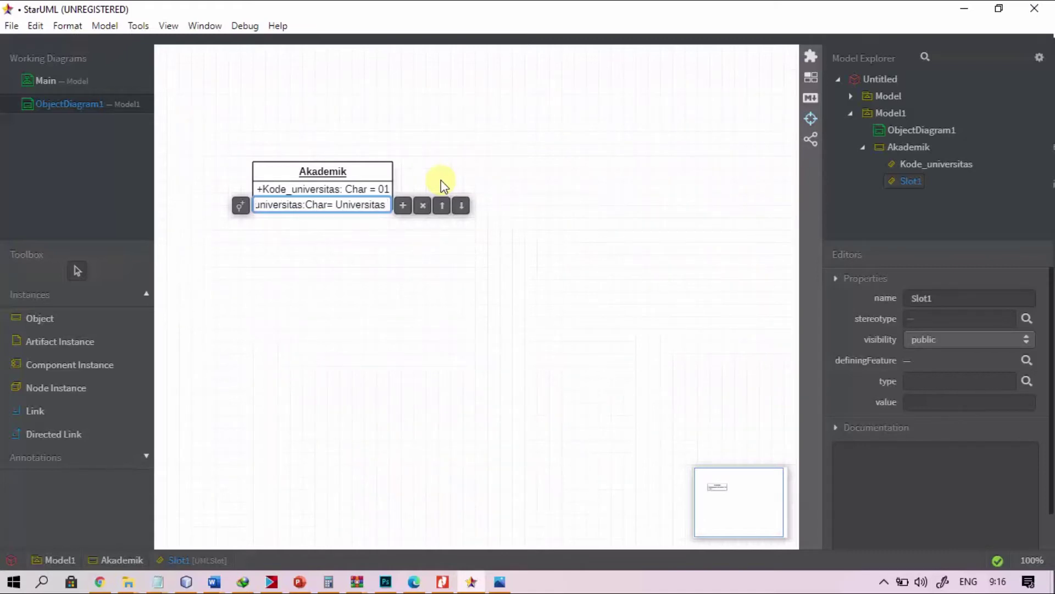
type("S")
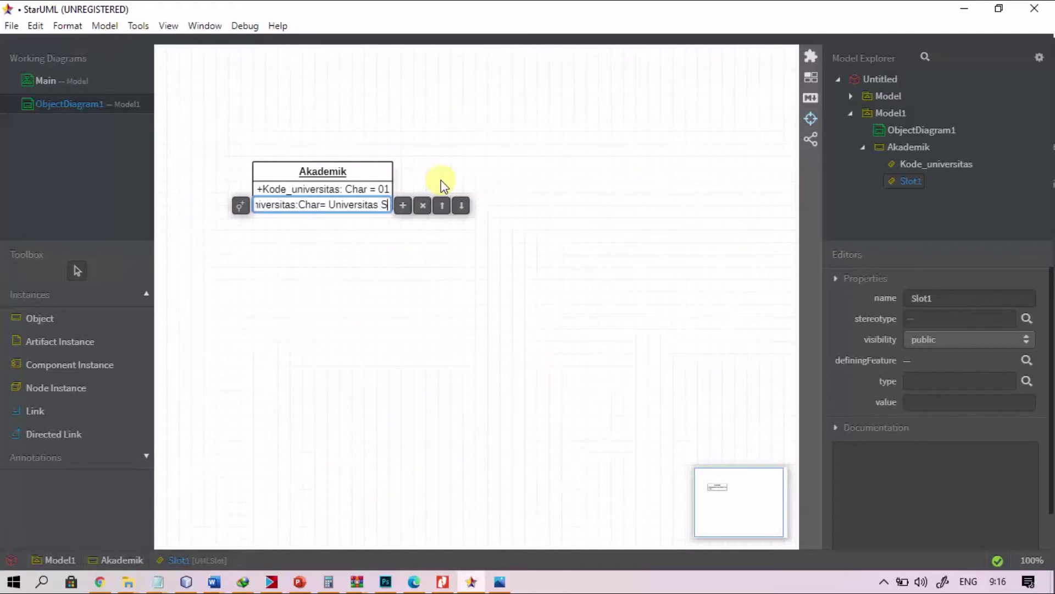
type("ukses")
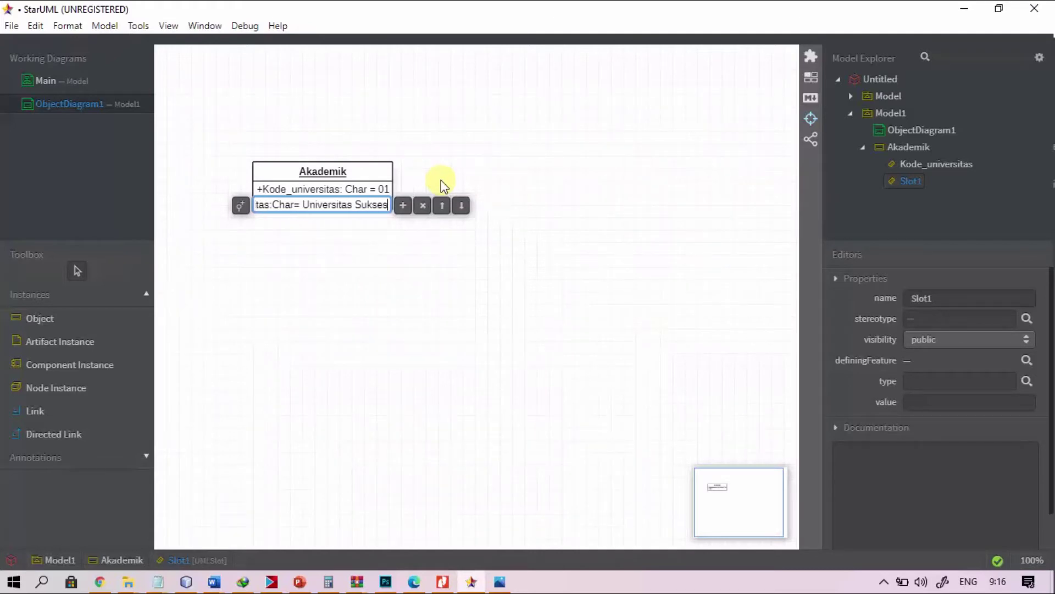
type(" Semua")
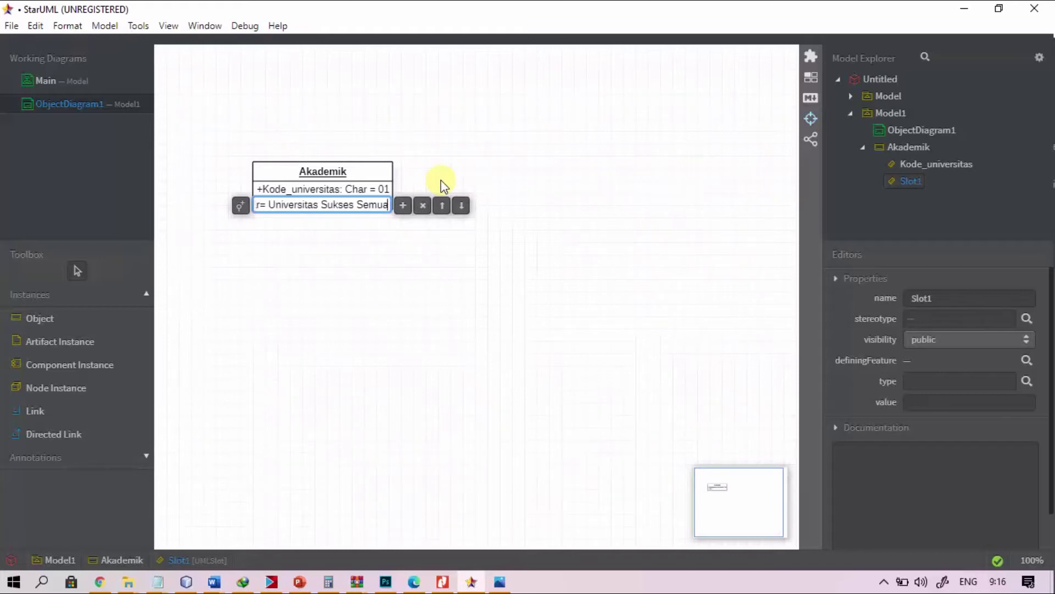
key("Left")
key("Left")
key("Left")
key("Left")
key("Left")
key("Left")
key("Left")
key("Left")
key("Left")
key("Left")
key("Left")
key("Left")
key("Left")
key("Left")
key("Left")
key("Left")
key("Left")
key("Left")
key("Left")
key("Left")
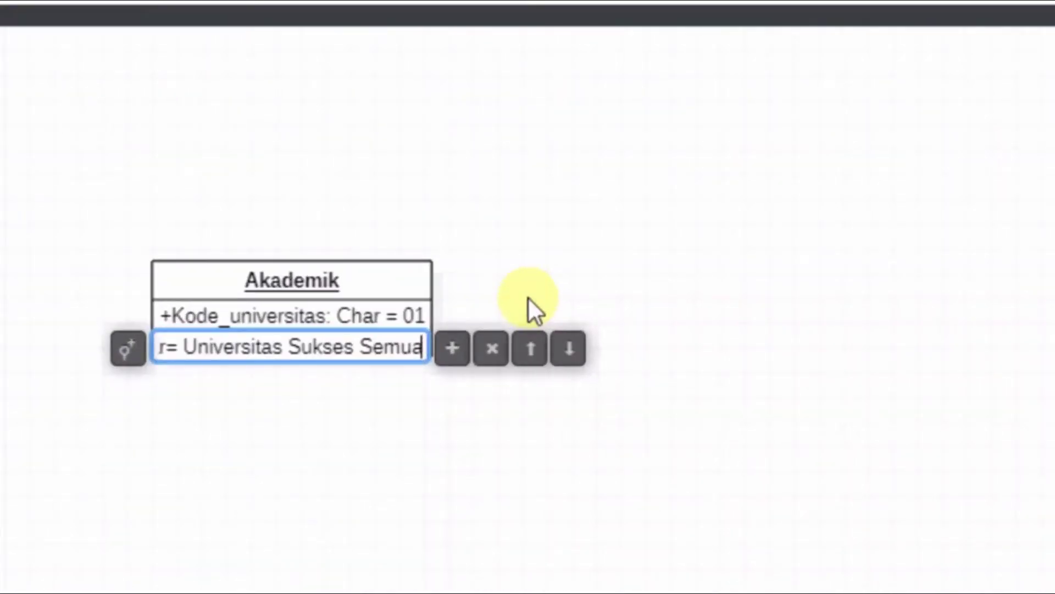
key("Left")
key("Left")
key("Left")
key("Left")
key("Left")
key("Left")
key("Left")
key("Left")
key("Left")
key("Left")
key("Right")
key("Right")
key("Right")
key("Right")
key("Right")
key("Right")
key("Right")
key("Right")
key("Right")
key("Right")
key("Right")
key("Right")
key("Right")
key("Right")
key("Right")
key("Right")
key("Right")
key("Right")
key("Right")
key("Right")
key("Right")
key("Right")
key("Right")
key("Right")
key("Right")
key("Right")
key("Right")
key("Right")
key("Right")
key("Right")
key("Right")
key("Right")
key("Right")
key("Right")
key("Right")
key("Right")
key("Right")
key("Right")
key("Right")
key("Right")
key("Return")
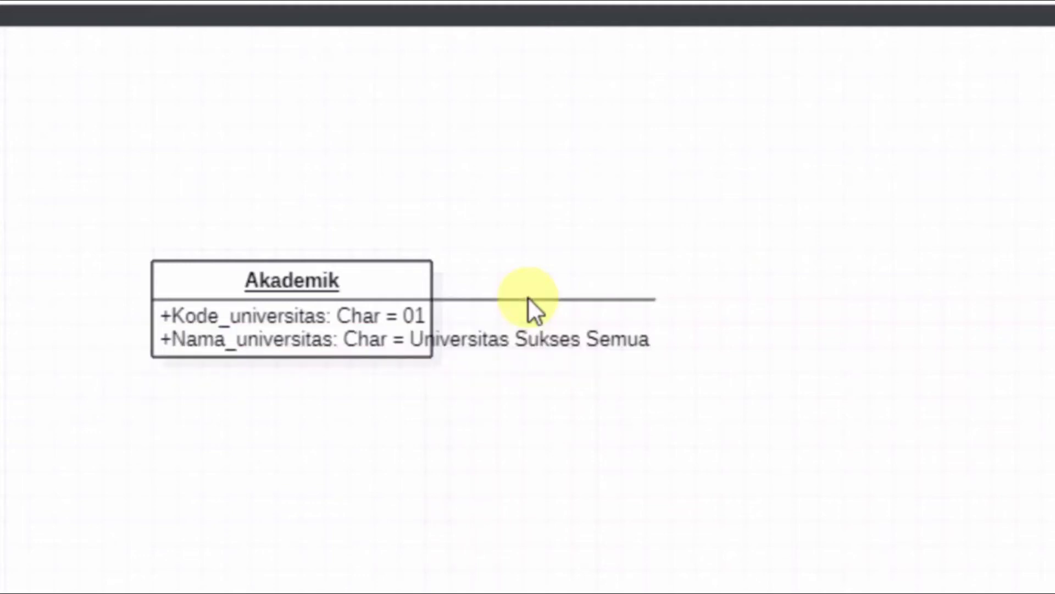
Step: Move the widened Akademik object up toward the top-left of the diagram
left_click(478, 369)
left_click(447, 339)
left_click(417, 255)
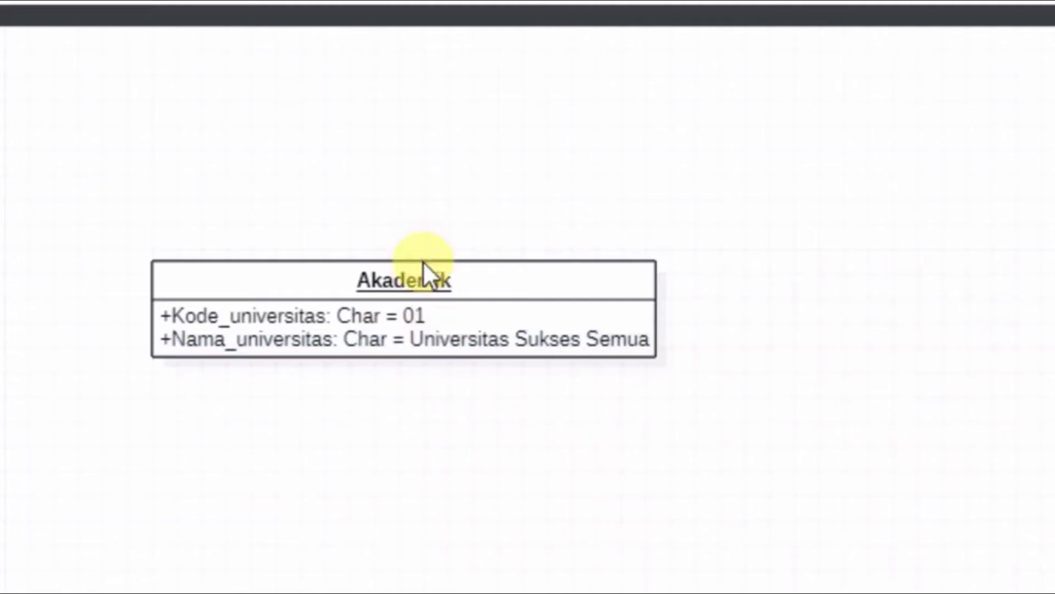
left_click_drag(416, 273, 292, 225)
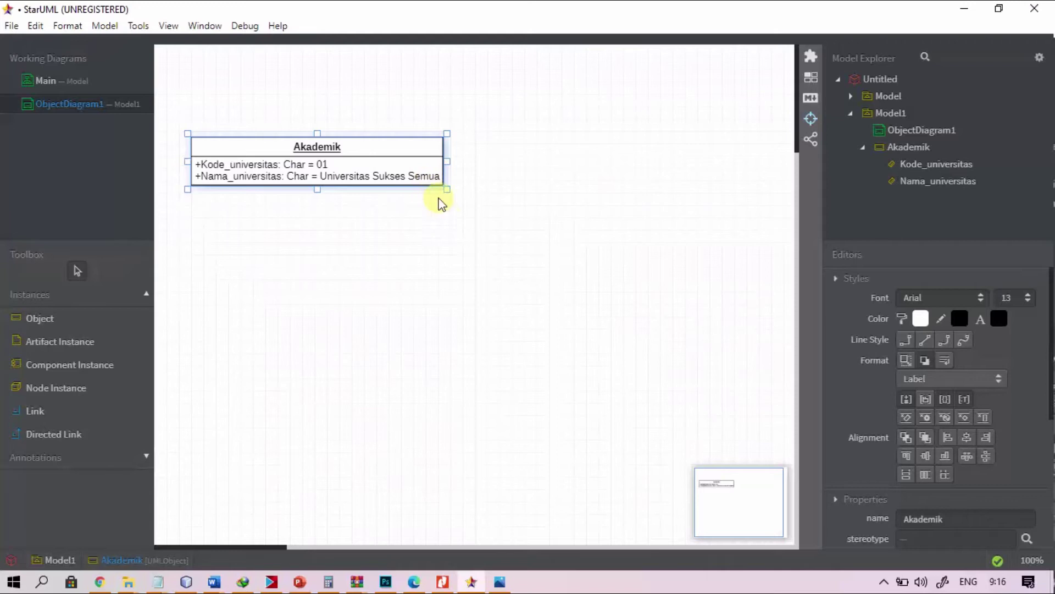
Step: Add a third Akademik slot reading Fakultas: Char = Komputer
double_click(427, 177)
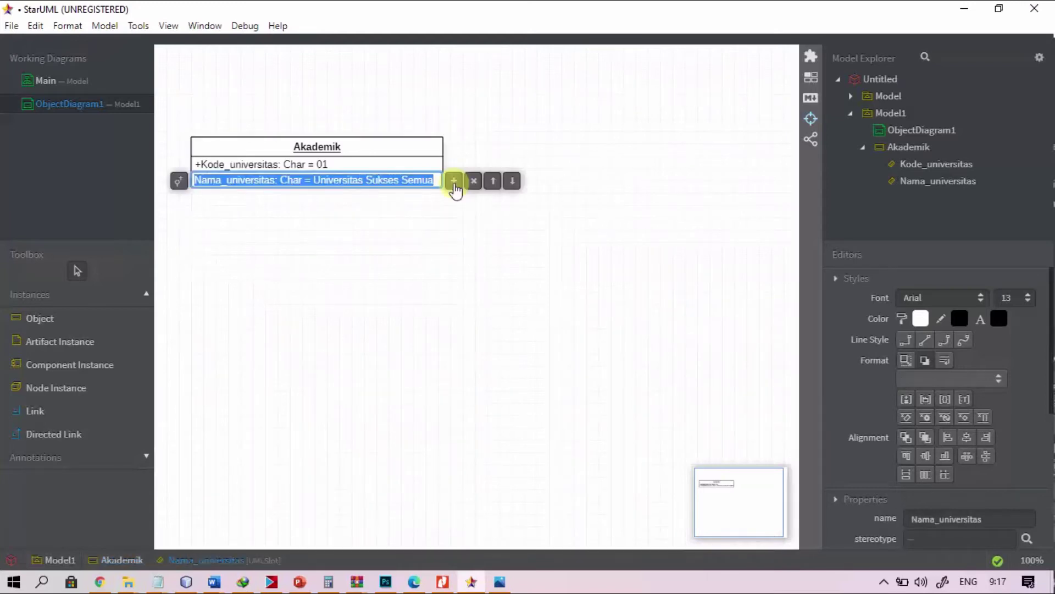
left_click(454, 182)
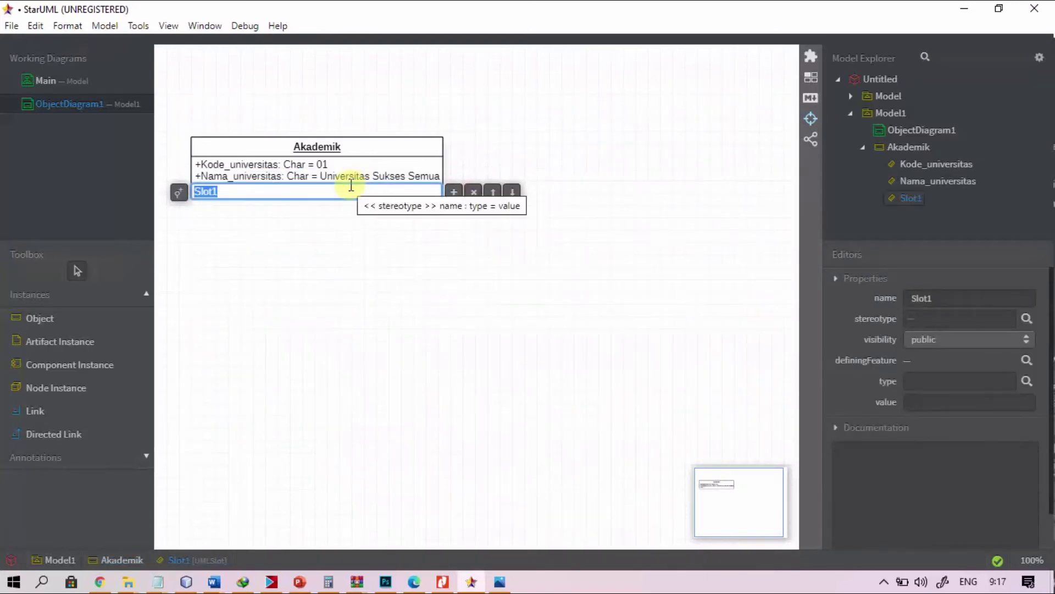
type("Fakultas:Char")
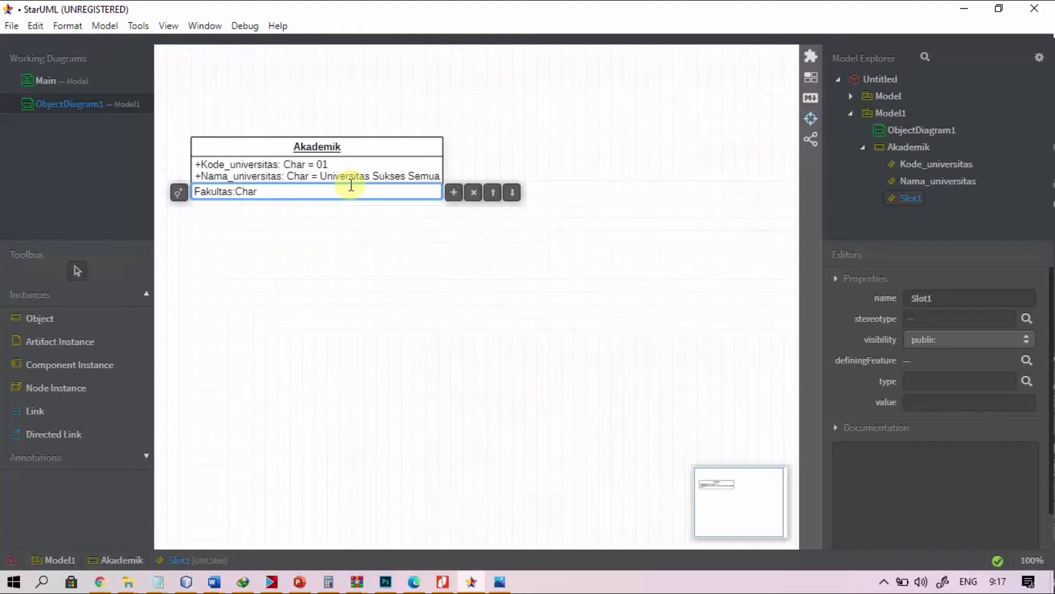
type("=Komputer")
key("Return")
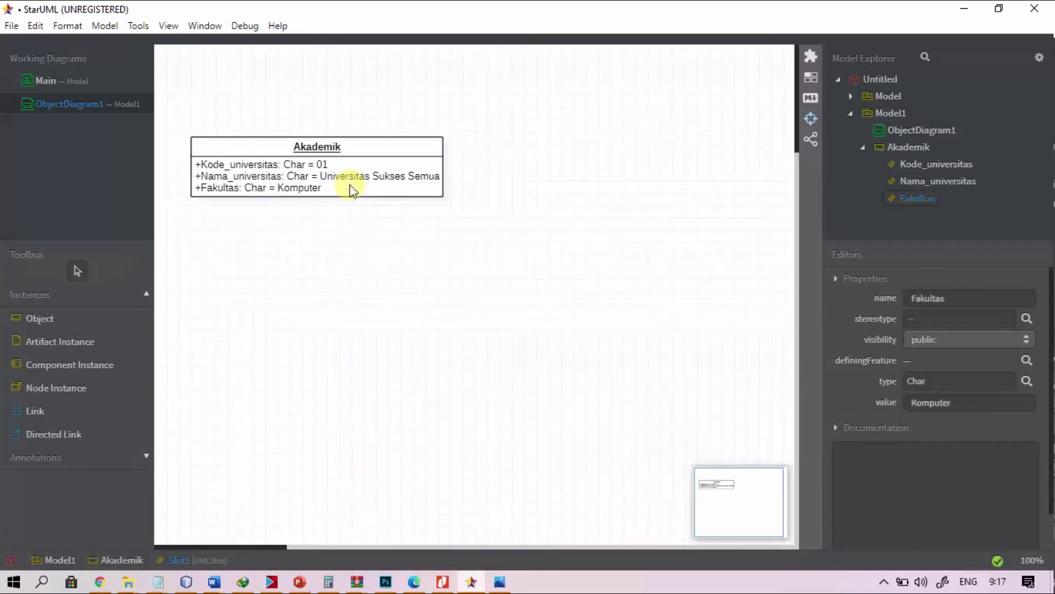
double_click(400, 188)
left_click(453, 204)
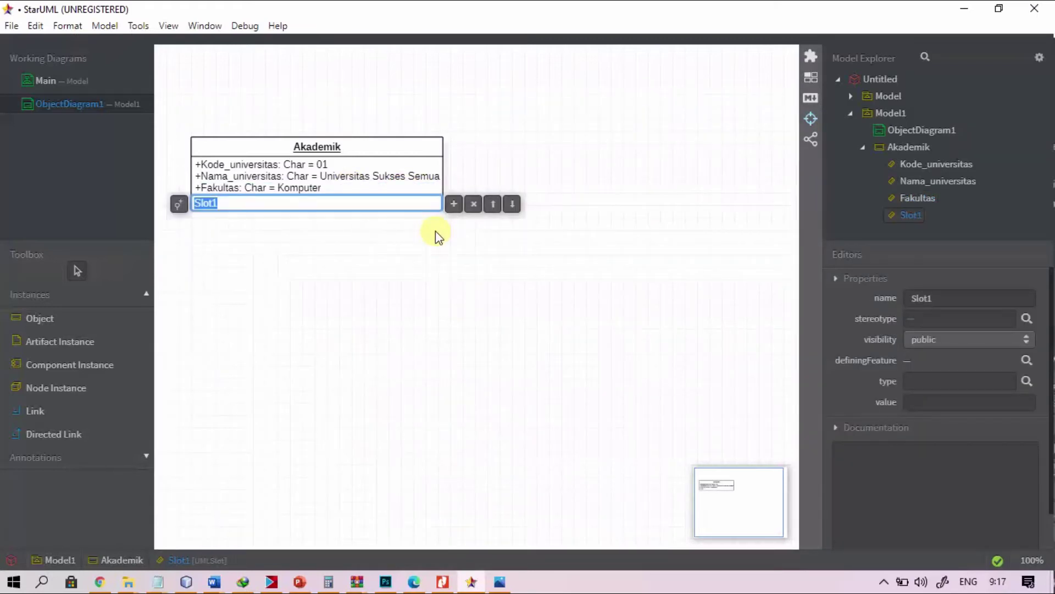
type("Nim")
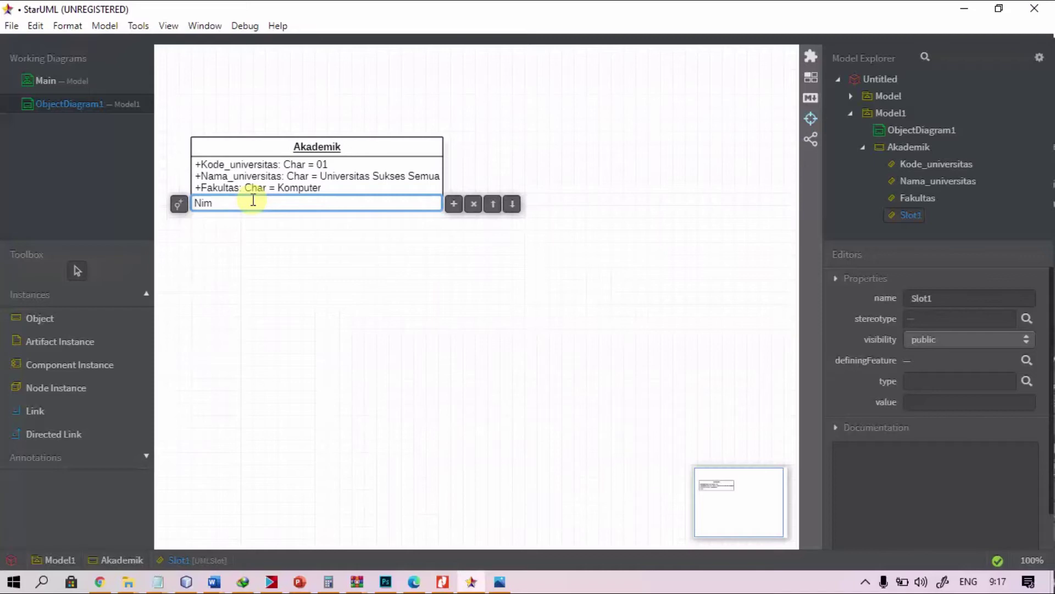
key("BackSpace")
key("BackSpace")
type("IM:CHAR")
key("BackSpace")
key("BackSpace")
key("BackSpace")
type("har=")
type("1")
key("BackSpace")
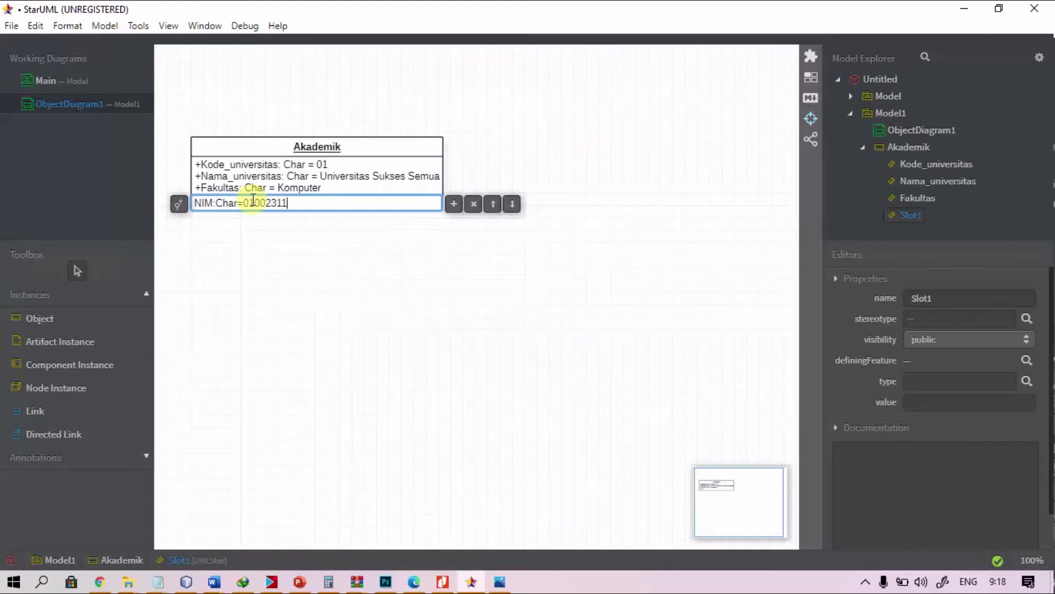
key("Return")
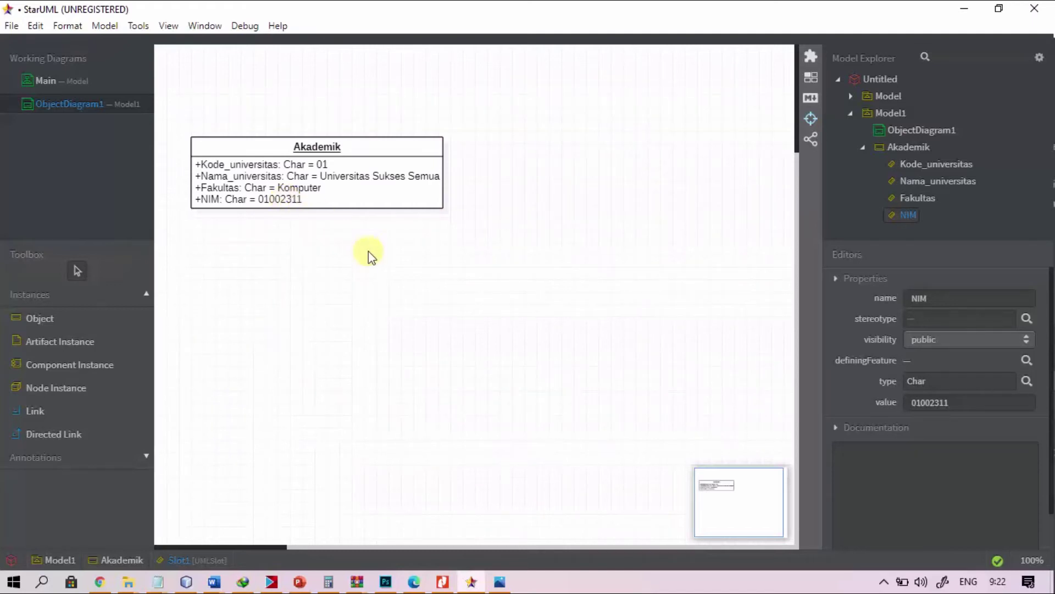
left_click(353, 152)
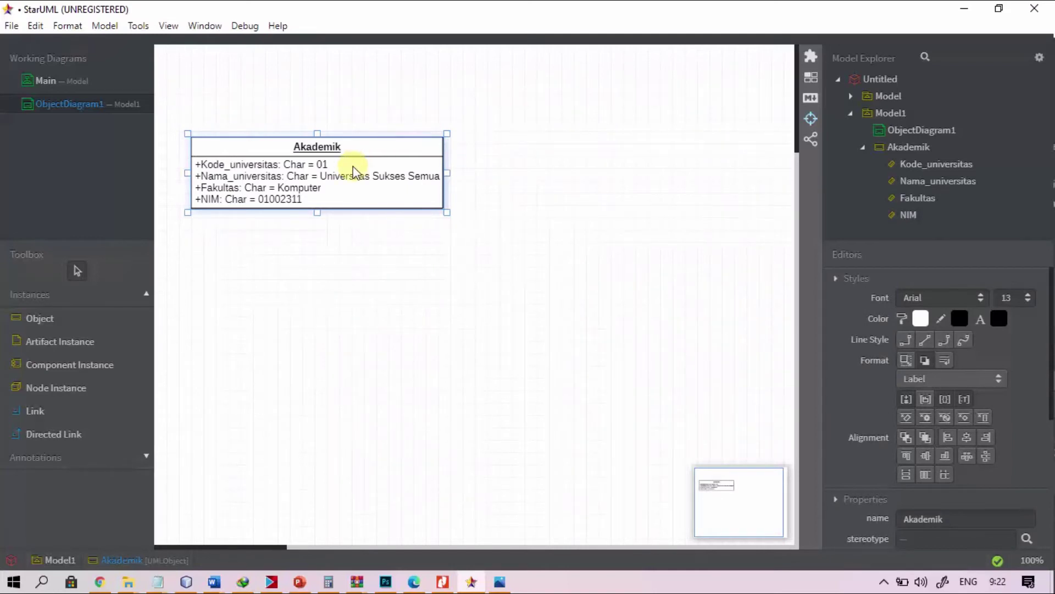
key("alt+Tab")
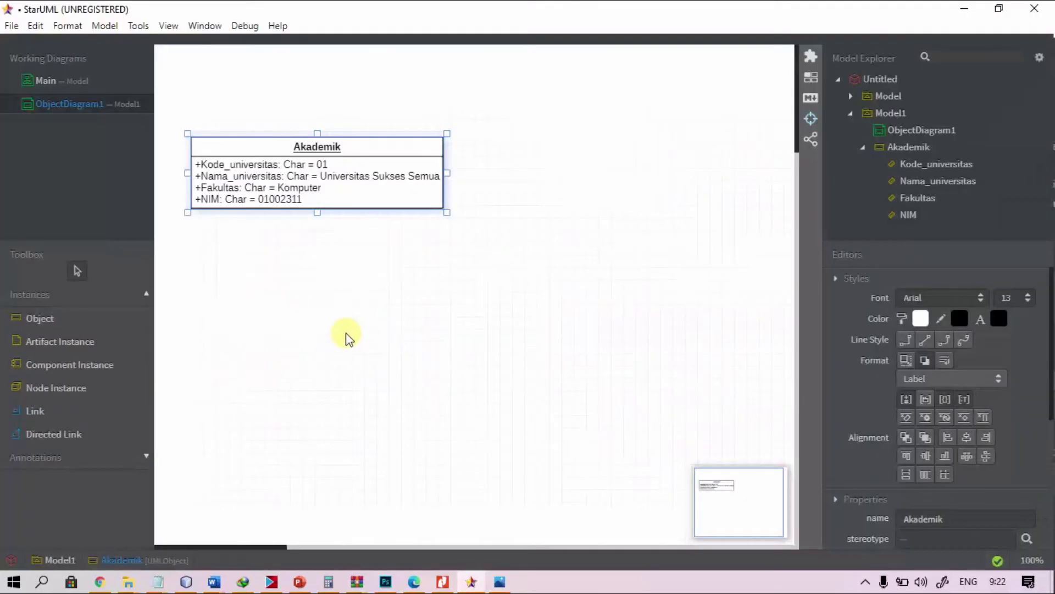
double_click(336, 148)
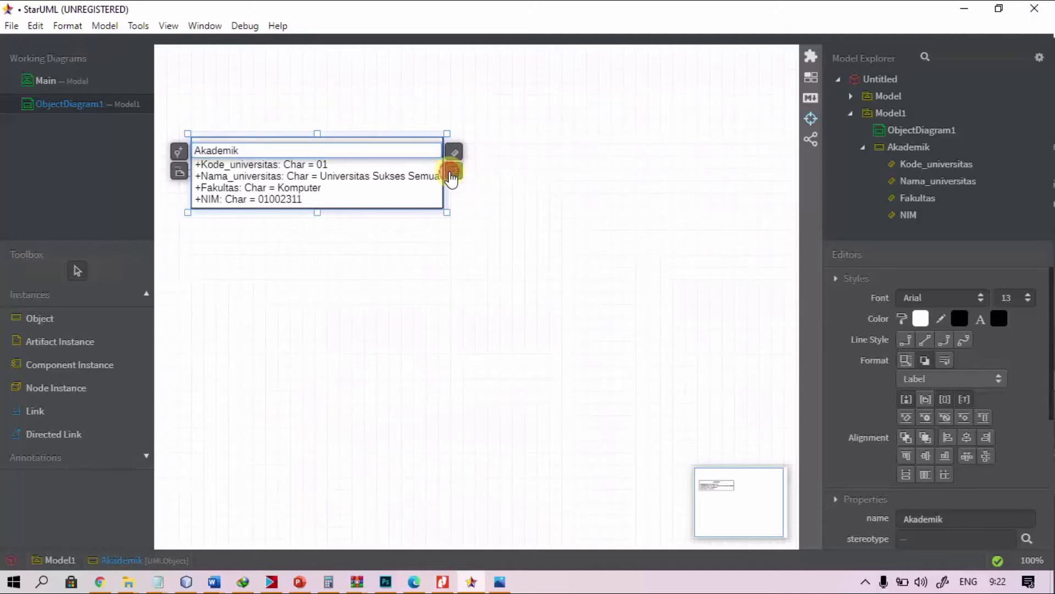
left_click(453, 175)
left_click_drag(521, 154, 249, 346)
key("Delete")
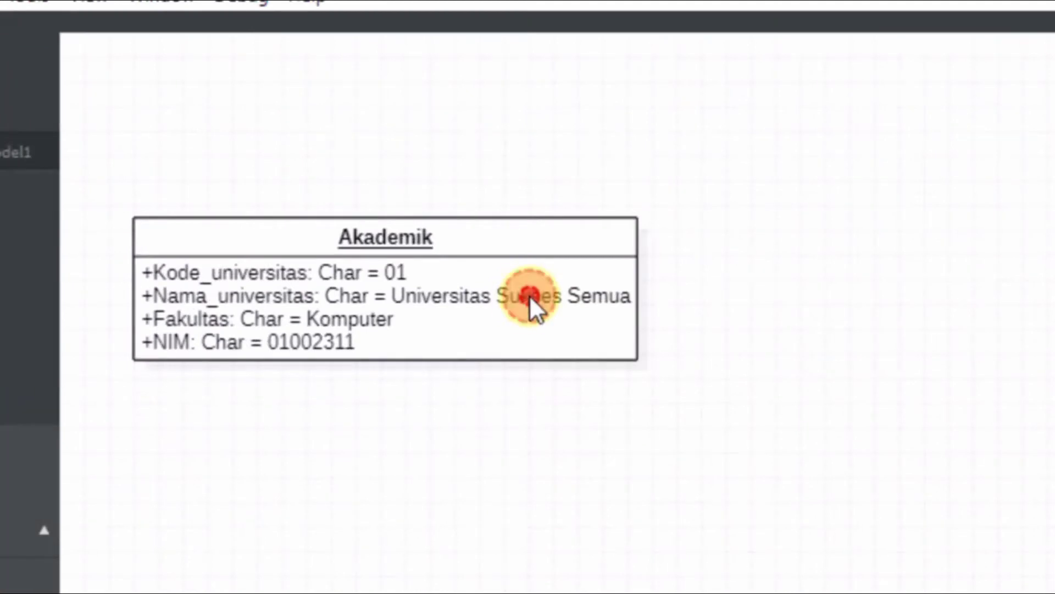
double_click(529, 295)
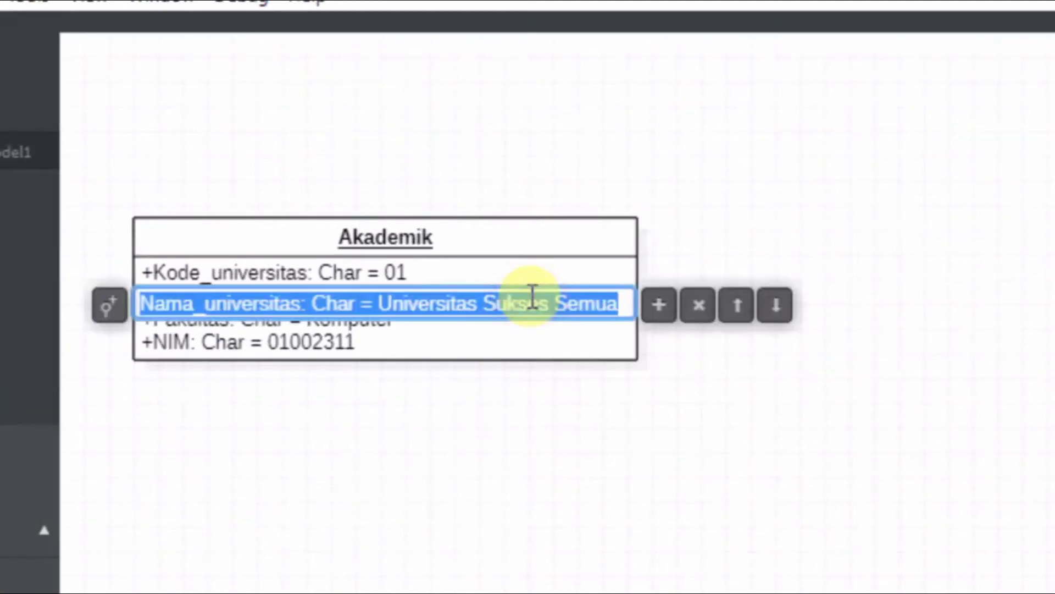
double_click(609, 231)
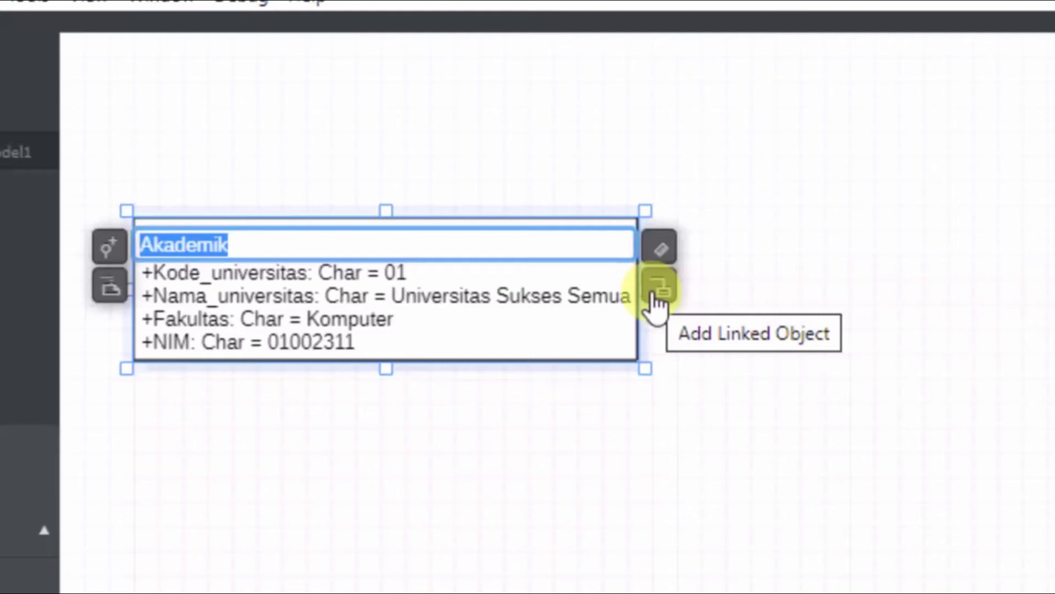
Step: Create a linked Object2, then resize and position it below Akademik
left_click(657, 302)
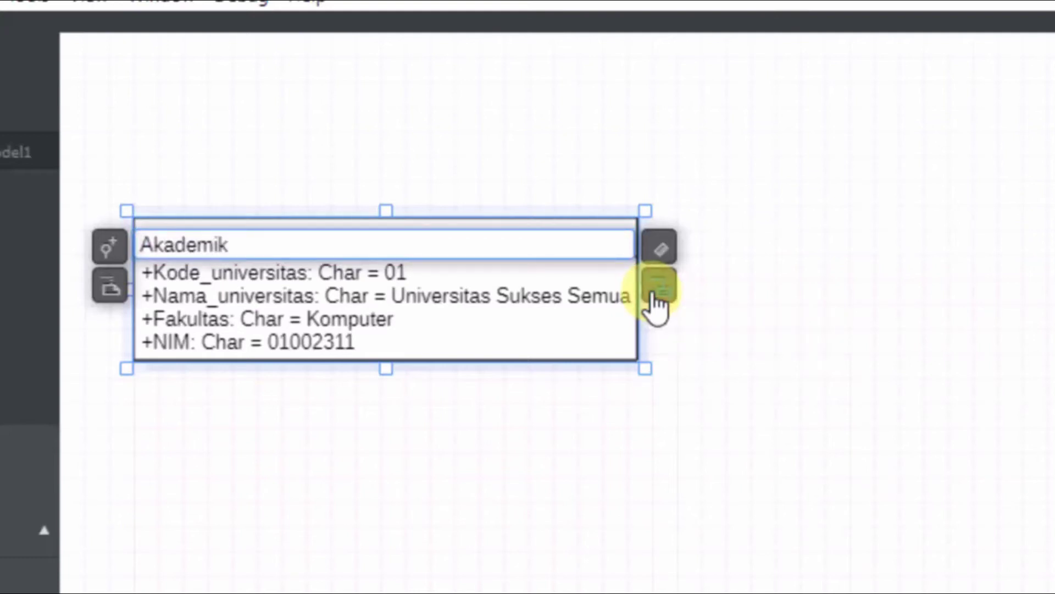
left_click(791, 236)
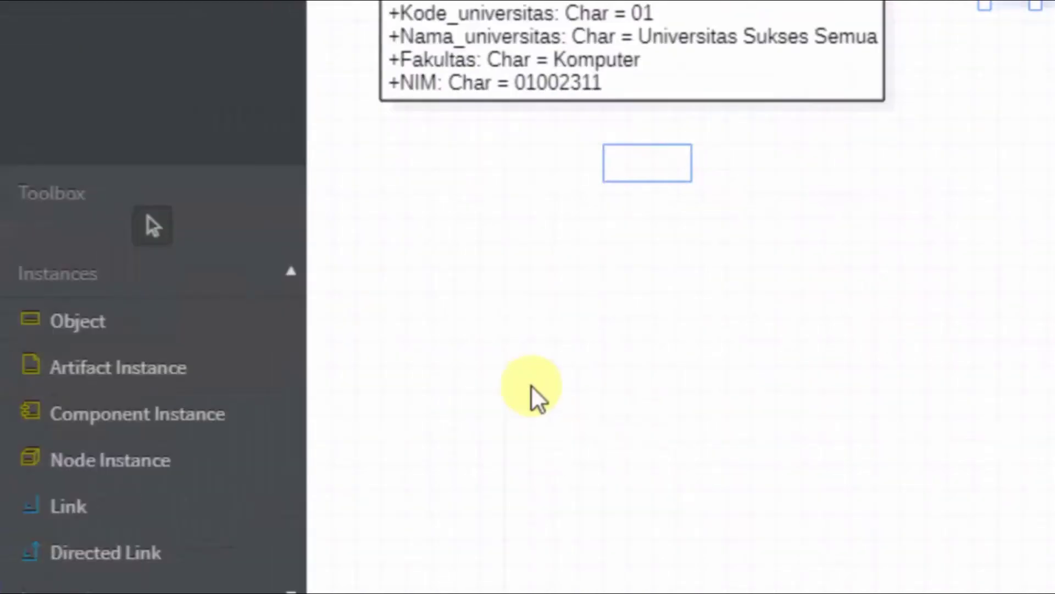
left_click_drag(536, 398, 613, 341)
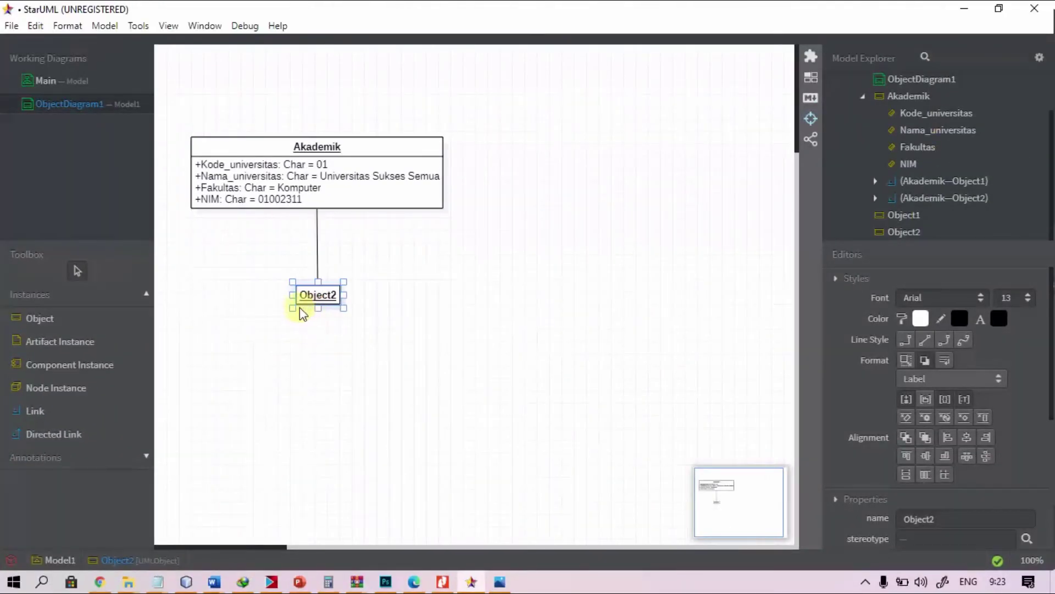
left_click_drag(293, 307, 249, 333)
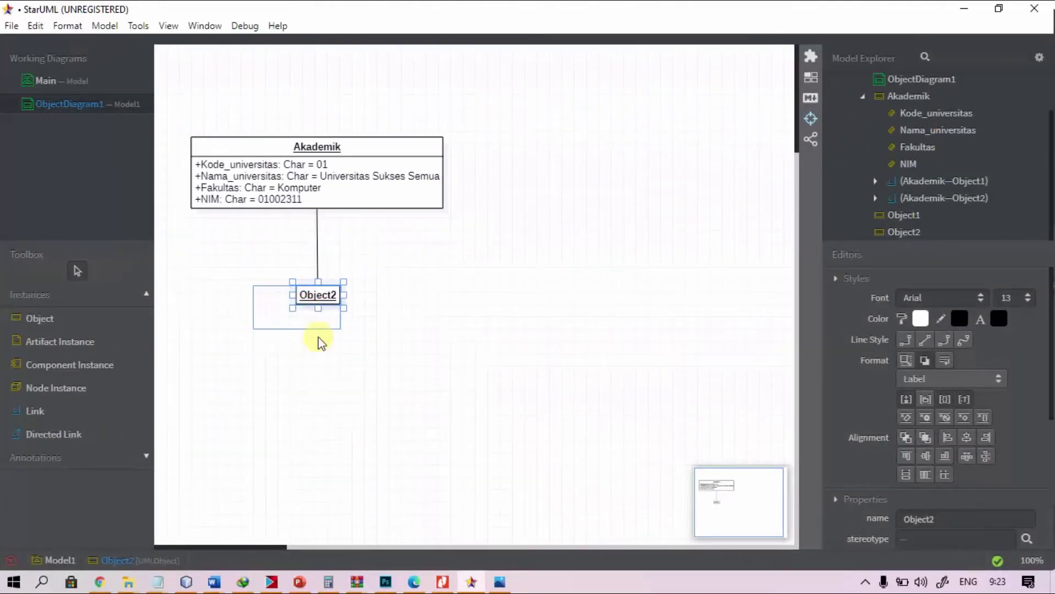
mouse_move(338, 328)
left_mouse_down()
mouse_move(349, 324)
mouse_move(336, 320)
left_mouse_up()
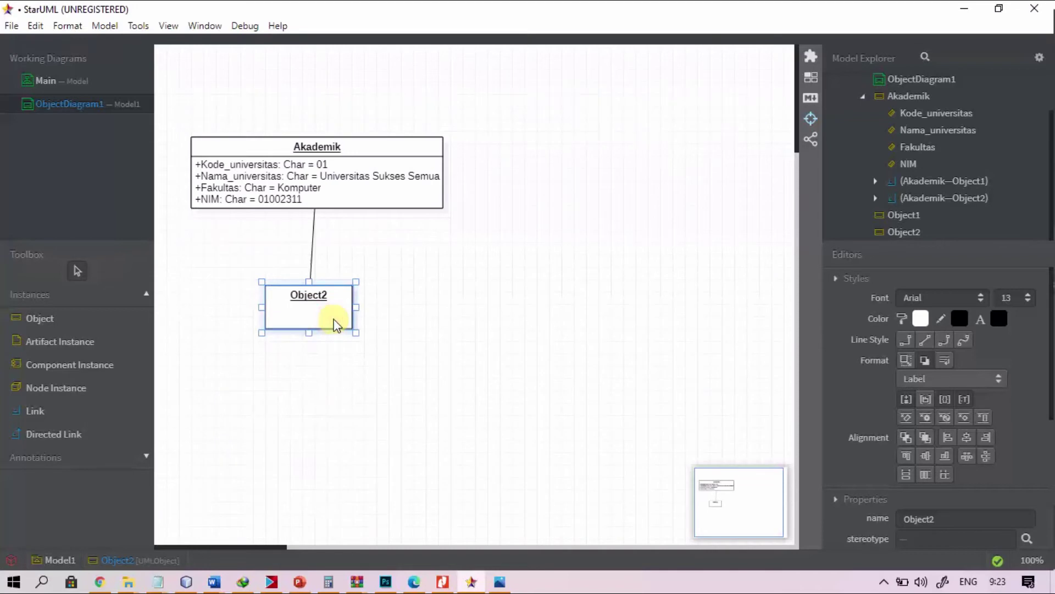
Step: Set the Akademik–Object2 link to Rectilinear line style and align Object2 with it
double_click(312, 267)
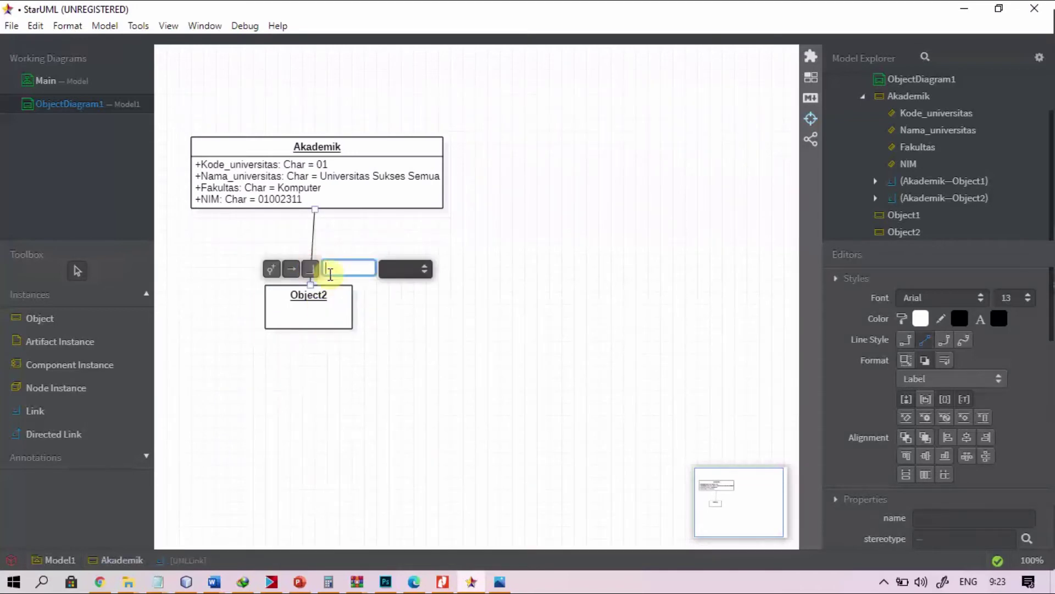
left_click(353, 236)
left_click(312, 242)
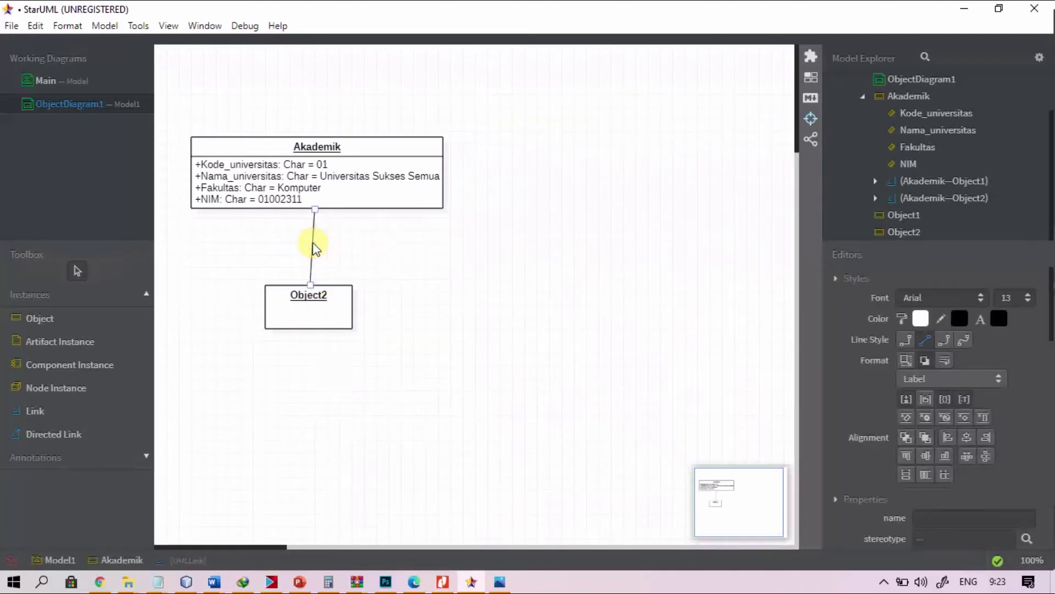
left_click(906, 340)
left_click(573, 347)
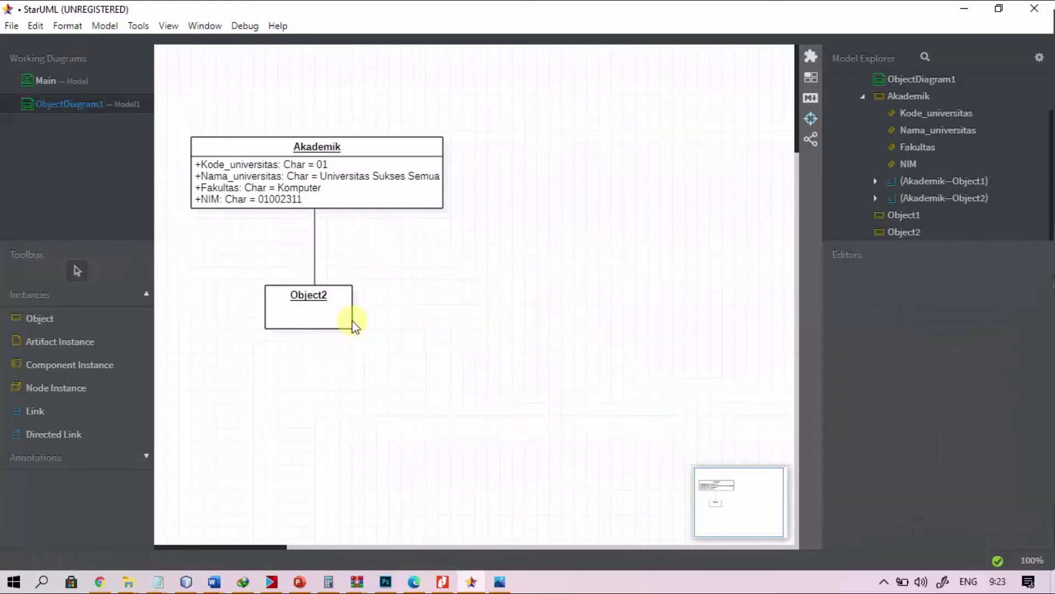
left_click(344, 322)
left_click_drag(344, 321, 327, 299)
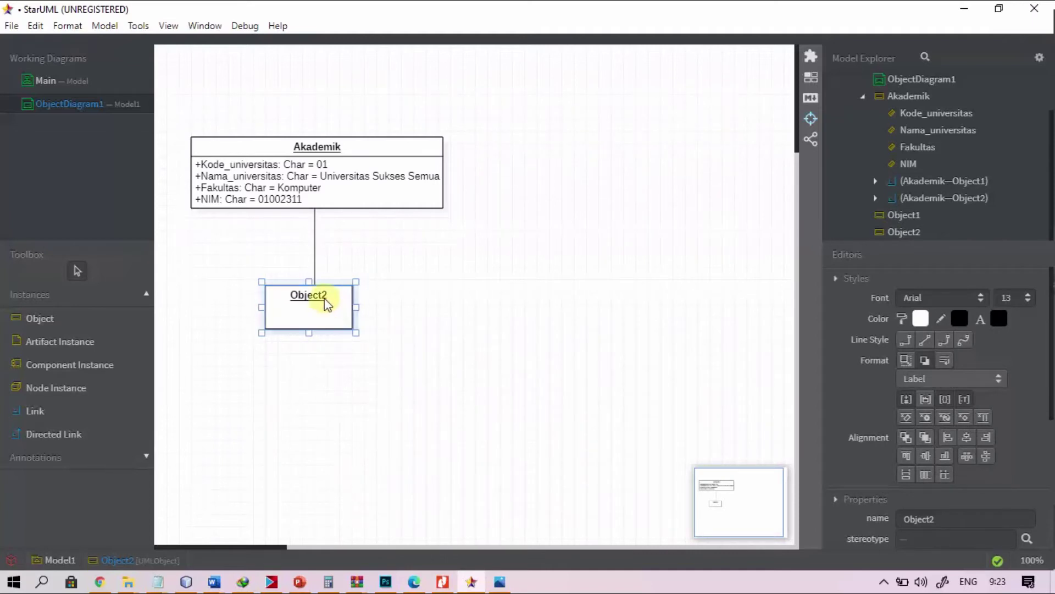
Step: Change Object2's name to Mahasiswa on the diagram
double_click(326, 299)
type("M")
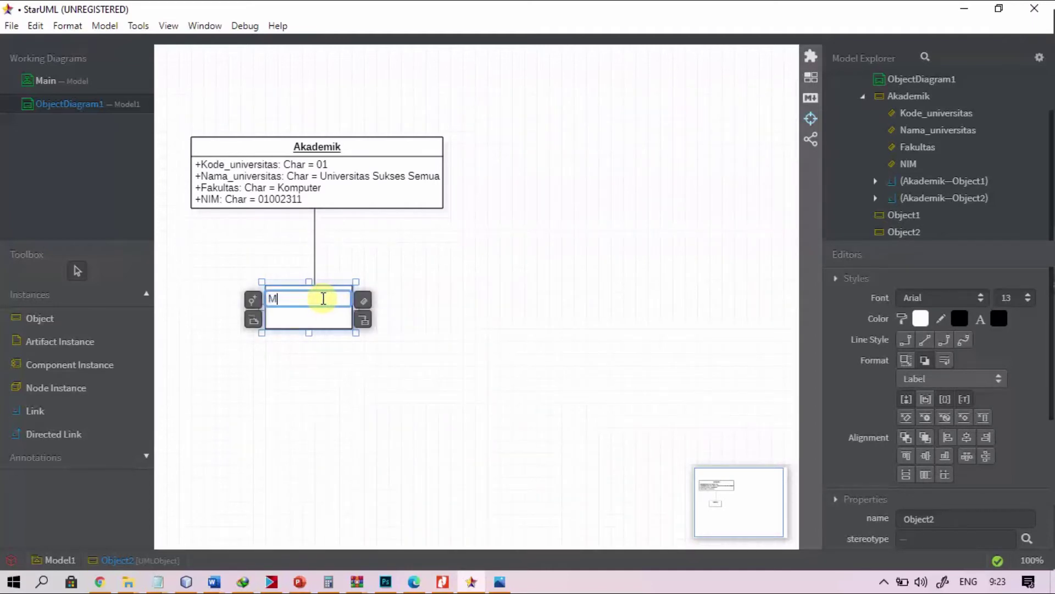
type("ahasiswa")
key("Return")
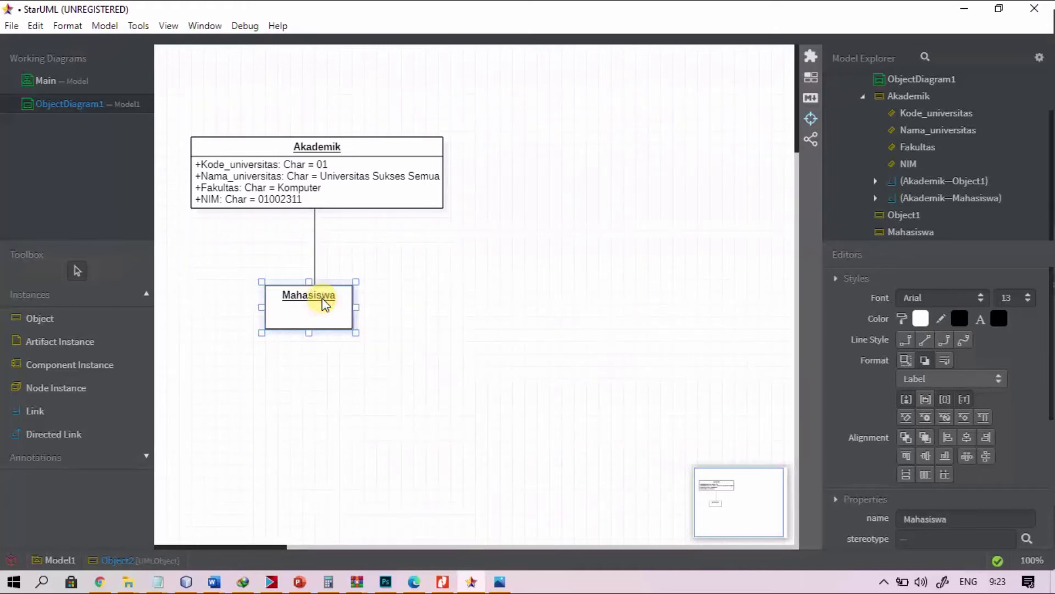
double_click(324, 305)
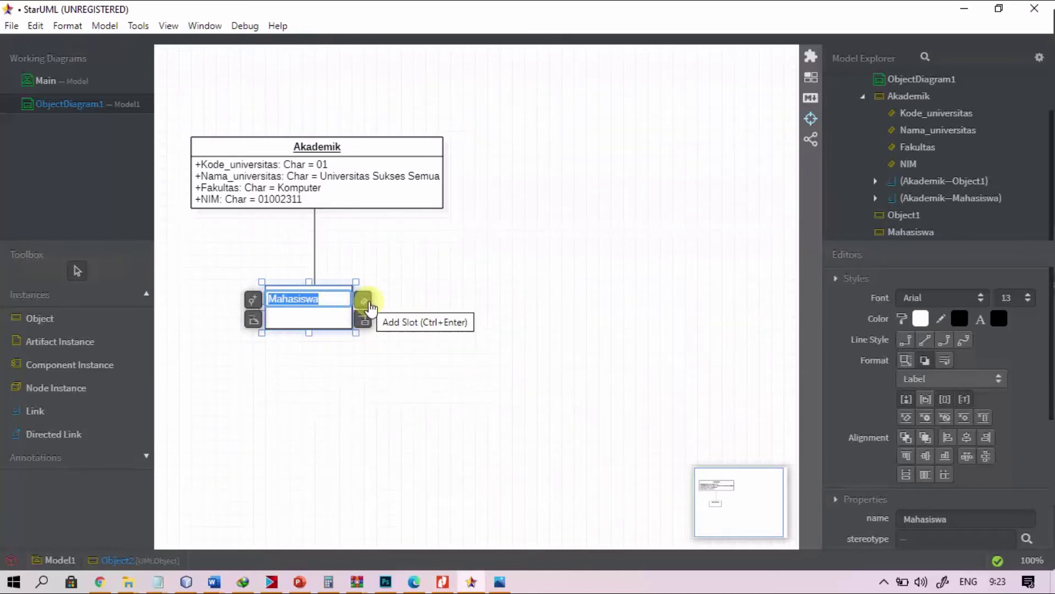
left_click(394, 308)
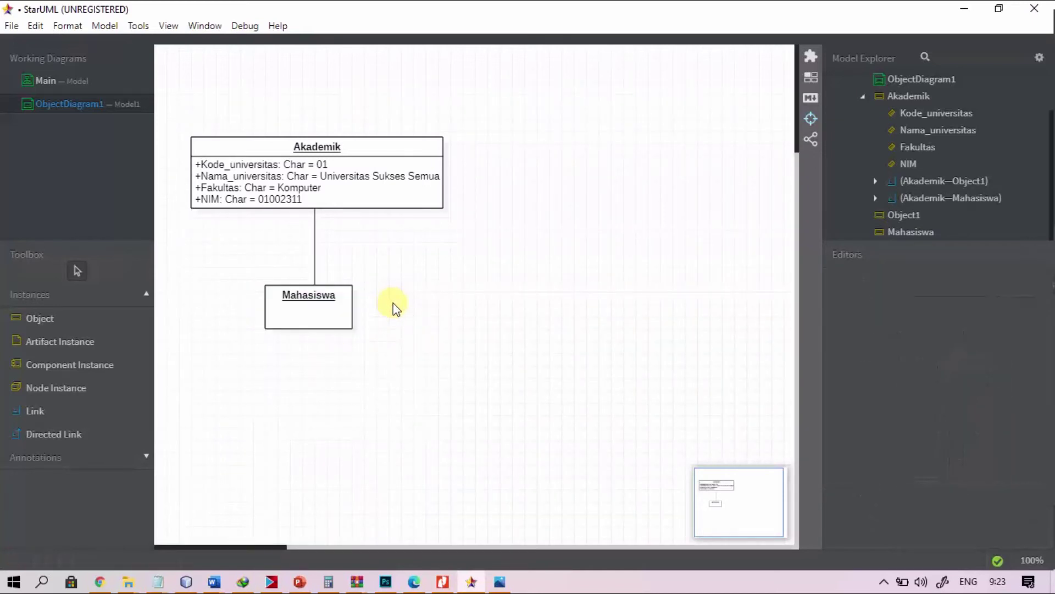
left_click(318, 314)
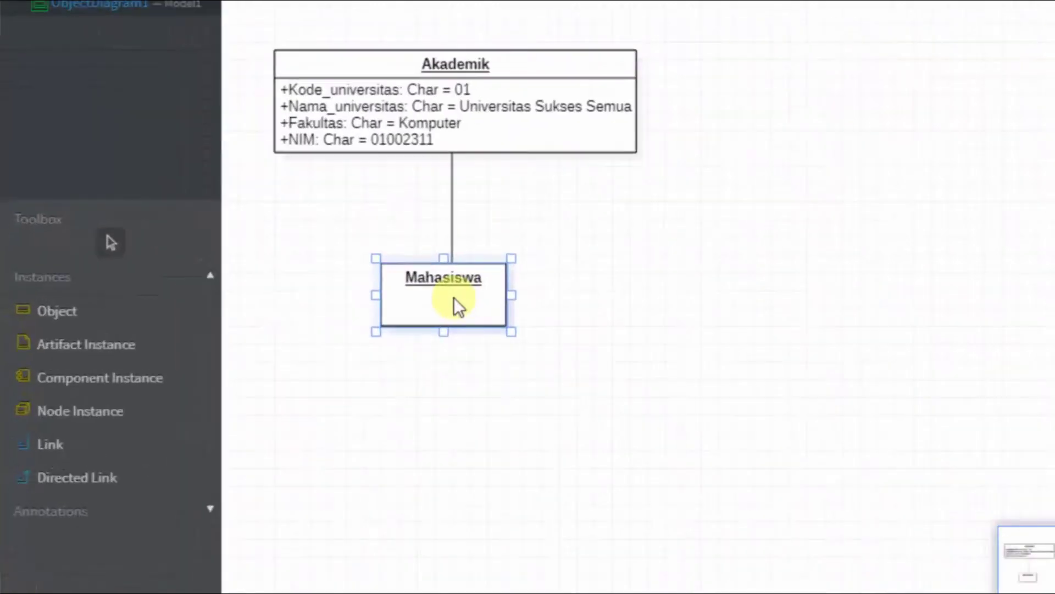
double_click(528, 301)
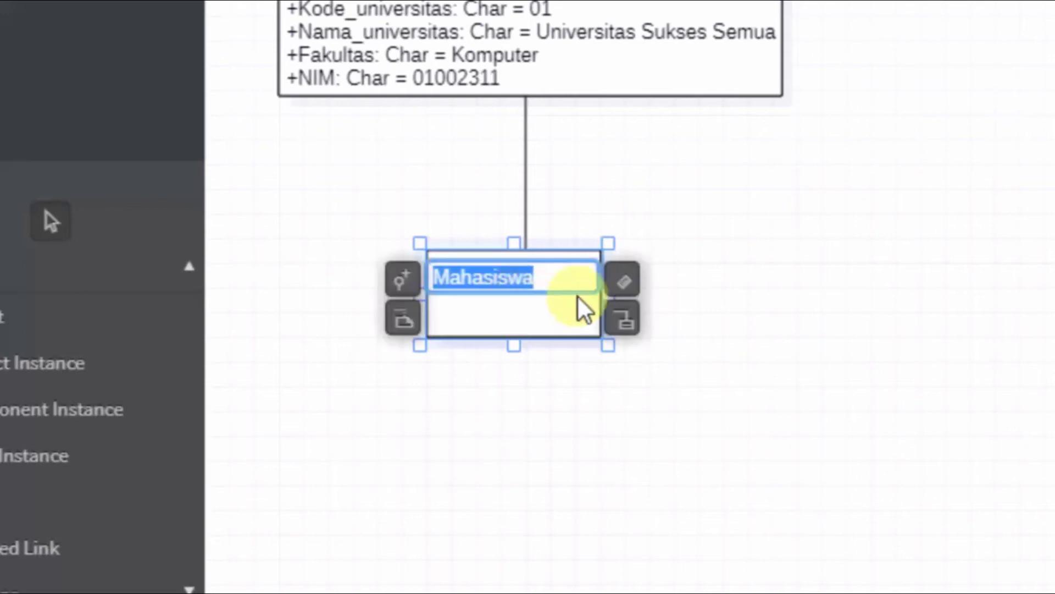
left_click(636, 286)
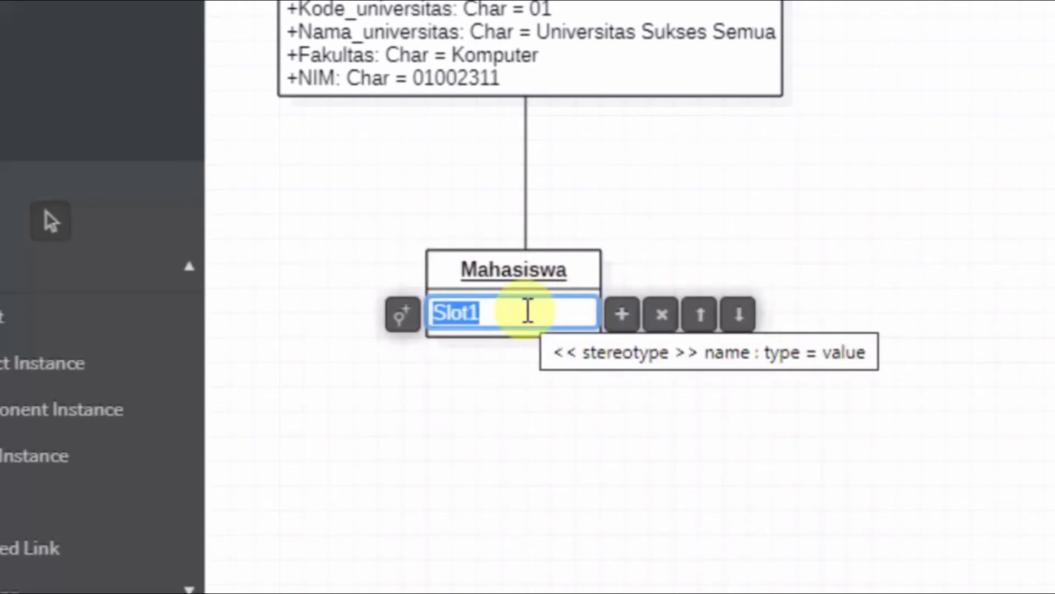
type("NIM")
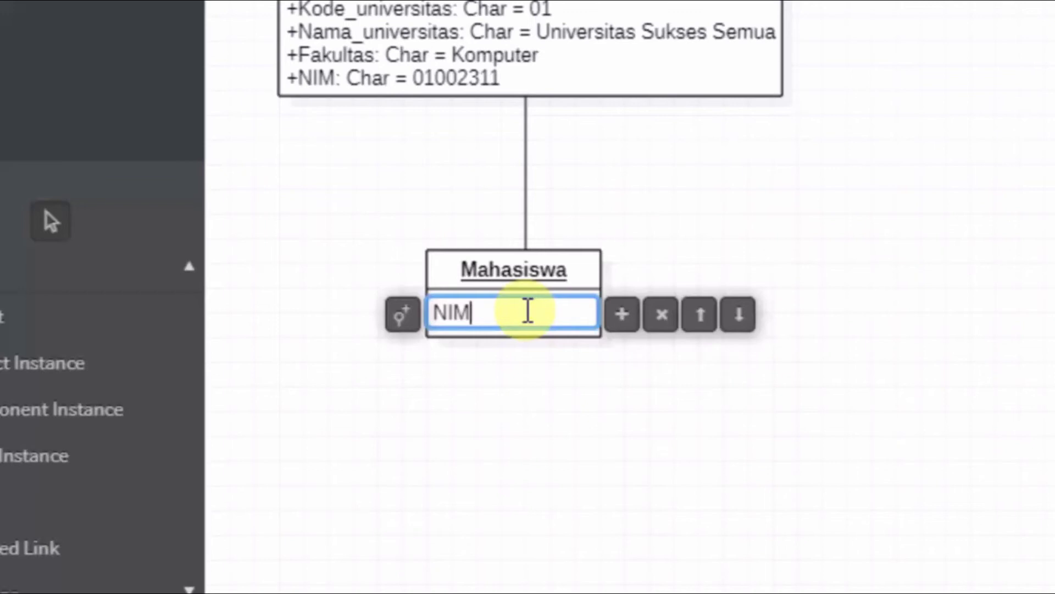
type(":CH")
key("BackSpace")
type("har")
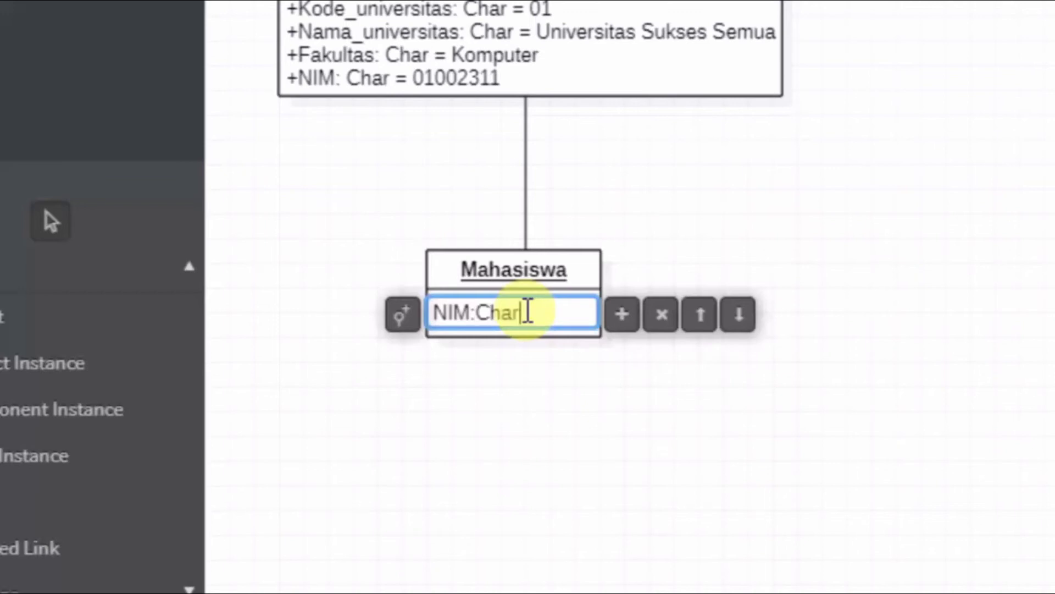
type(" =")
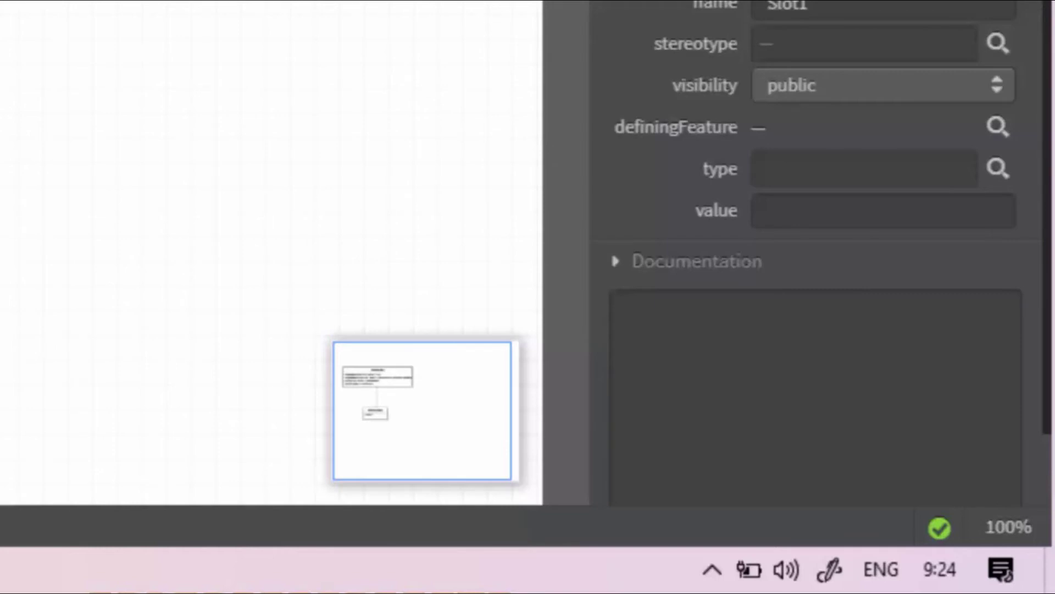
key("Return")
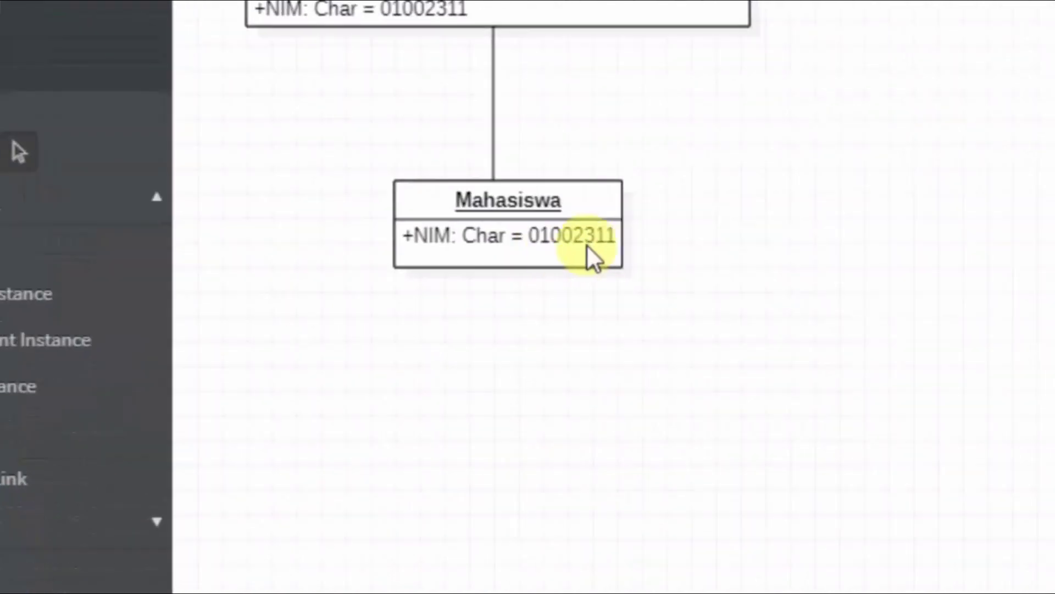
Step: Add a Nama slot of type Char holding the student's name to Mahasiswa
double_click(593, 242)
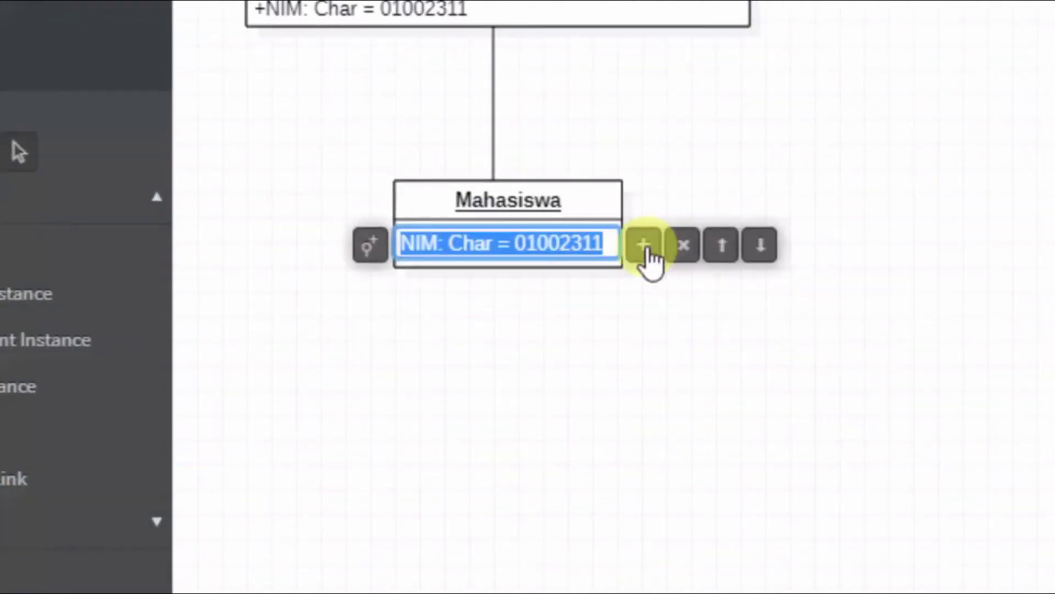
left_click(655, 255)
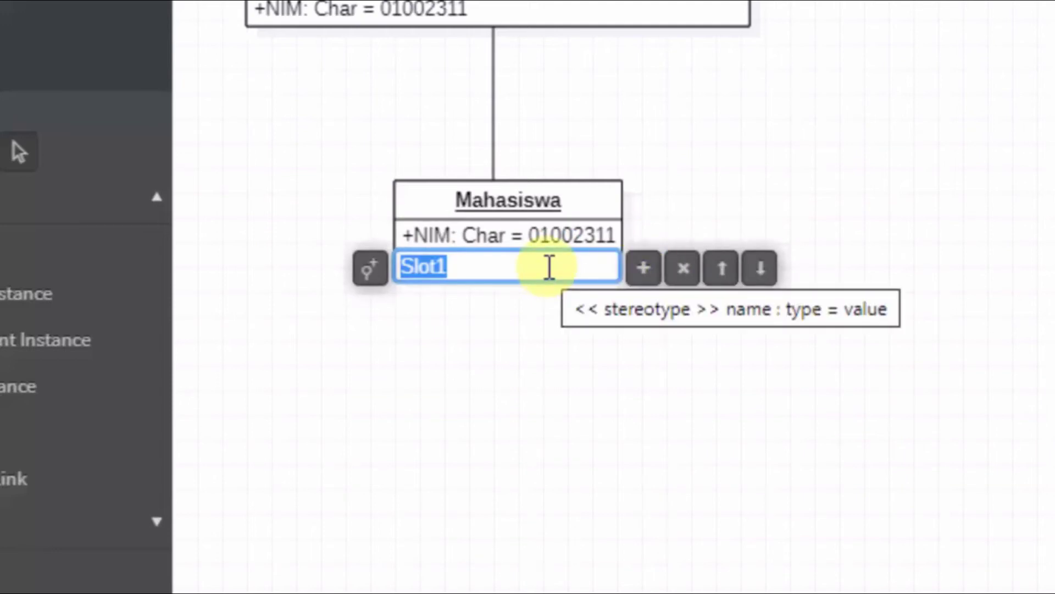
type("Nama")
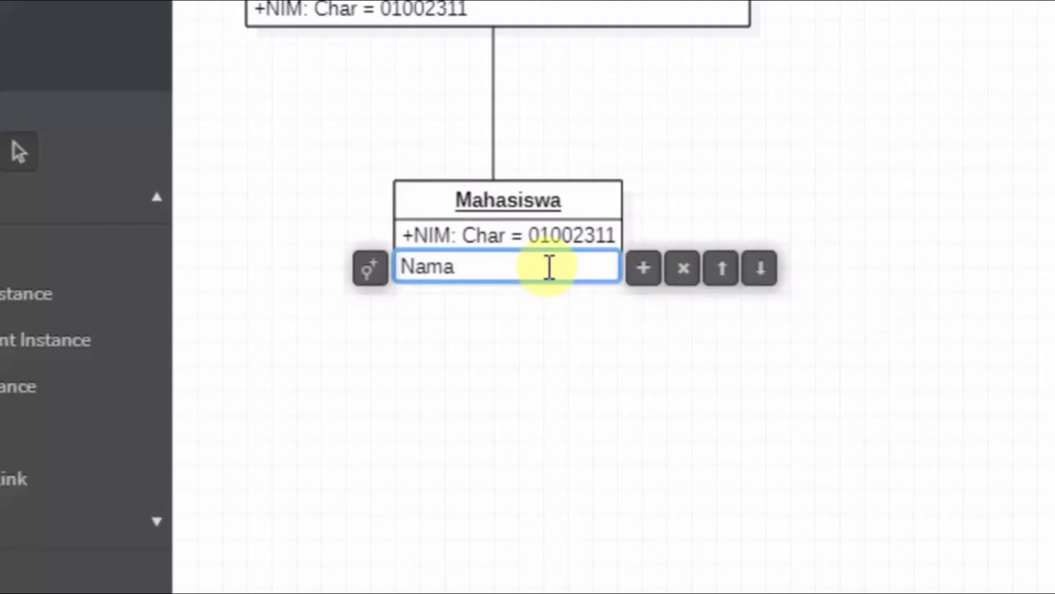
type(":Char")
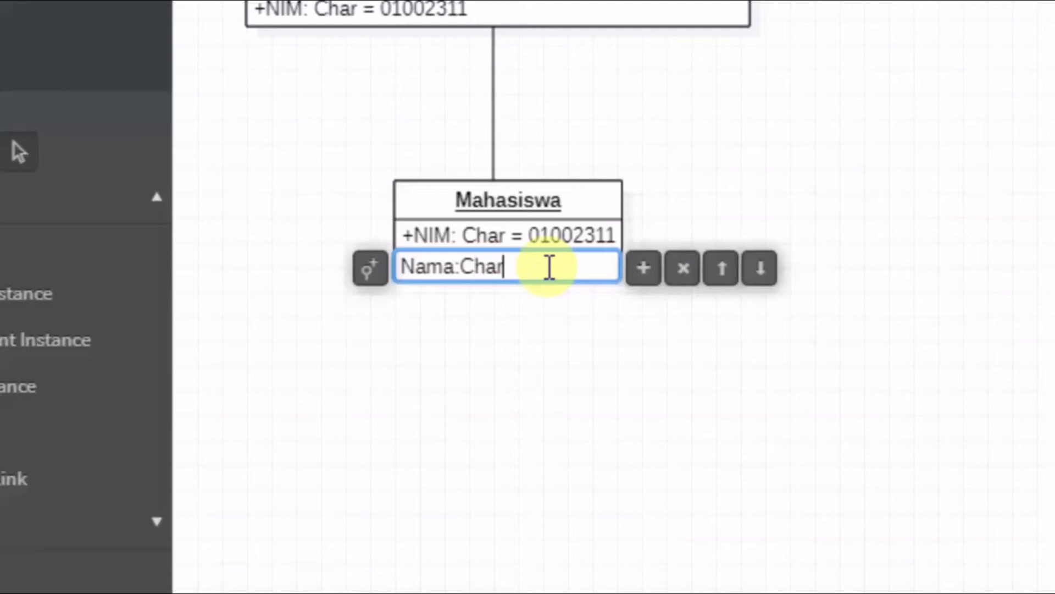
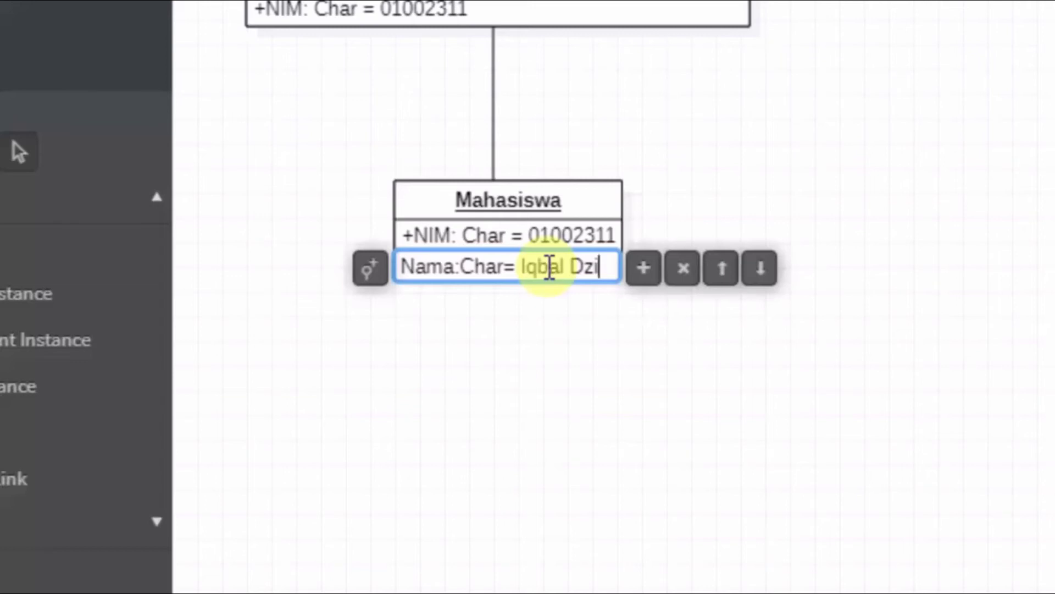
key("Return")
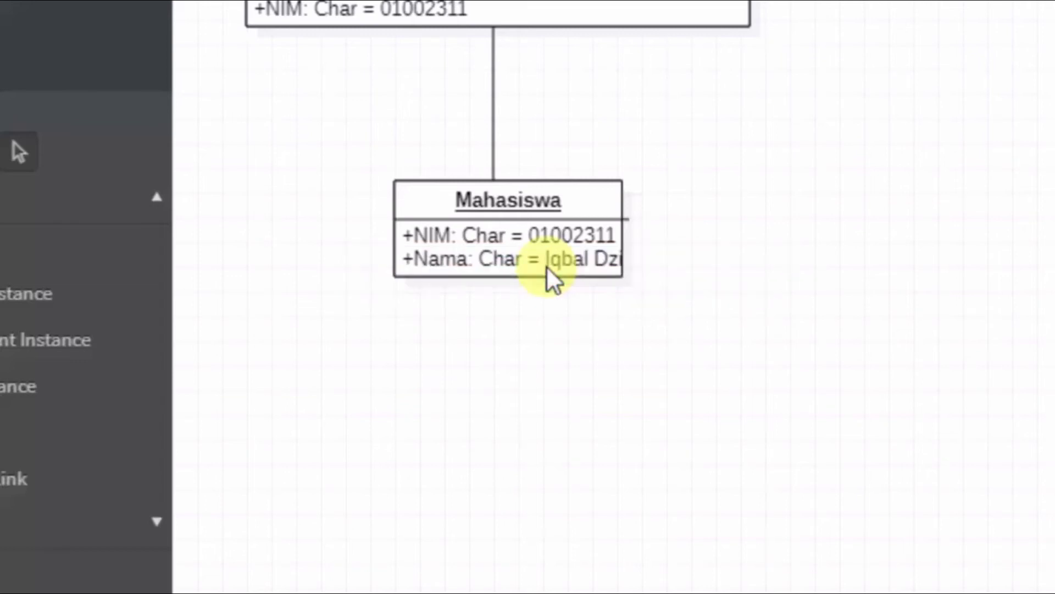
left_click(546, 260)
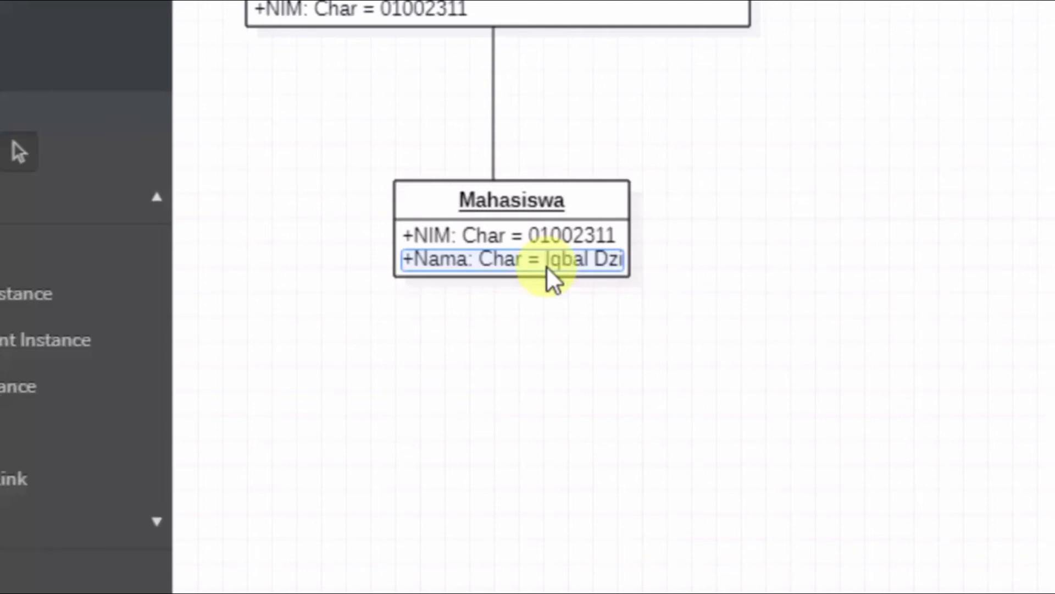
Step: Add an Alamat Char slot with the student's address, then shift Mahasiswa left beneath Akademik
double_click(586, 324)
left_click(627, 331)
type("A")
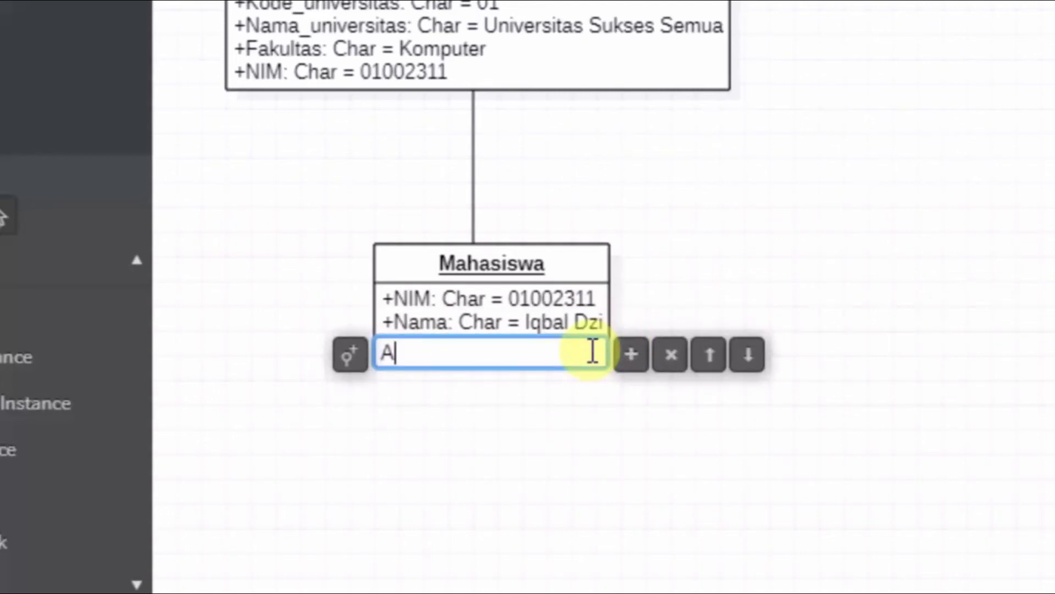
type("lamat: Char")
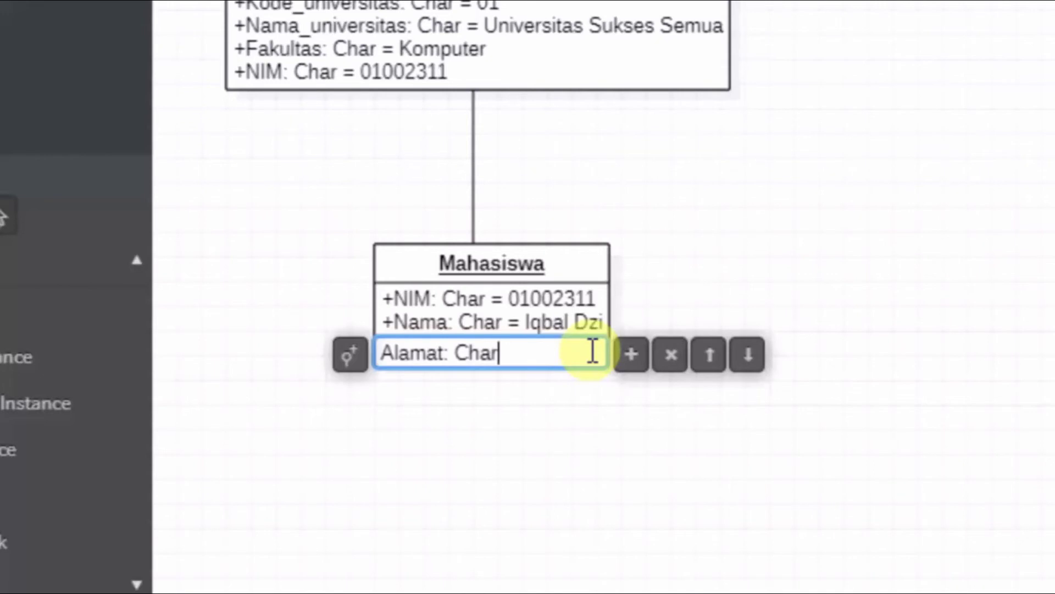
type("=")
type("Peru")
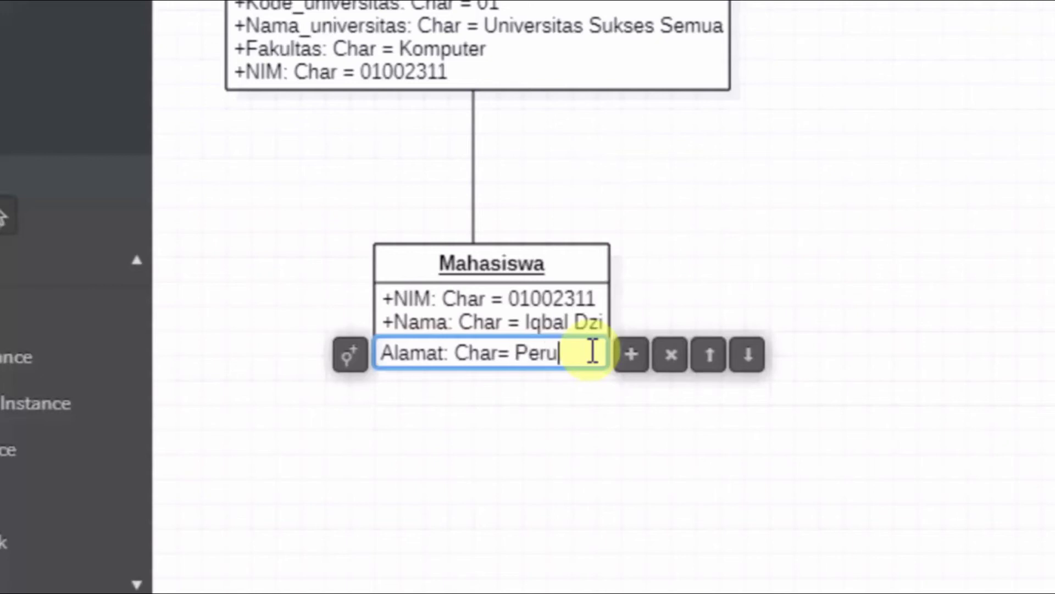
type("m Kotabaru")
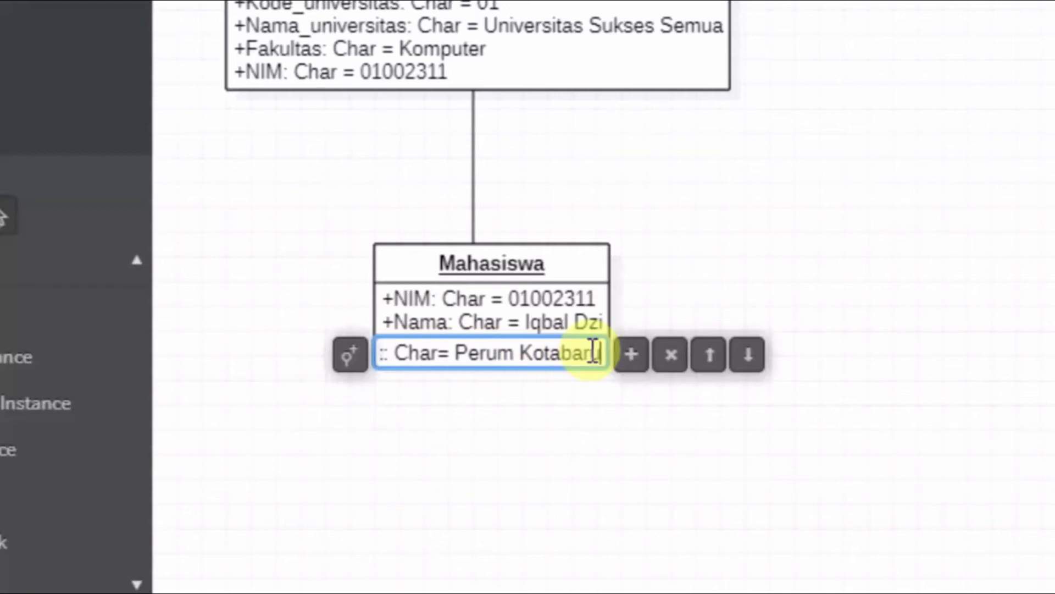
key("Return")
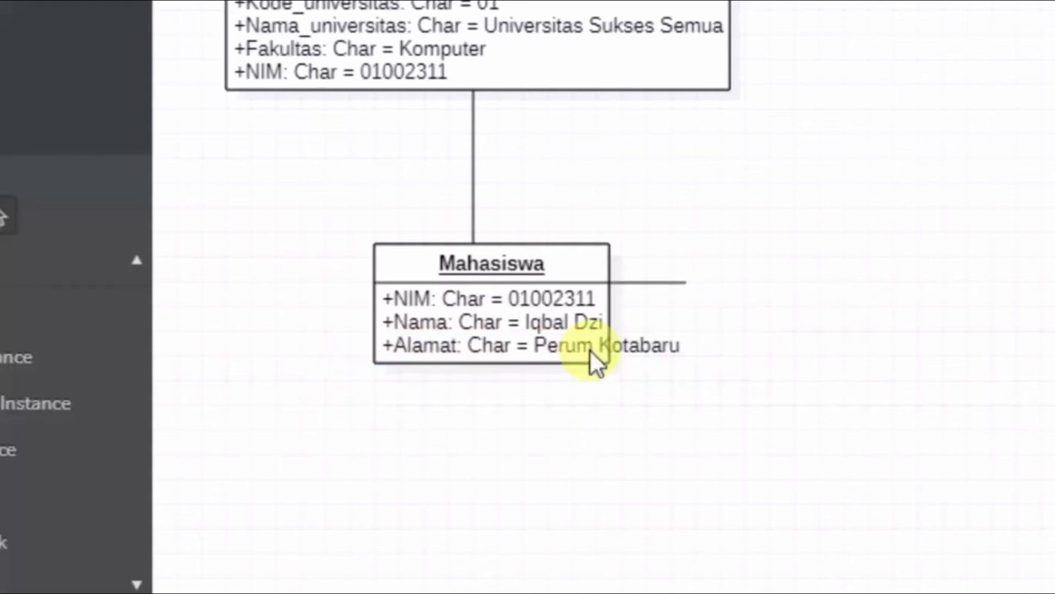
left_click(581, 407)
left_click_drag(536, 334, 476, 340)
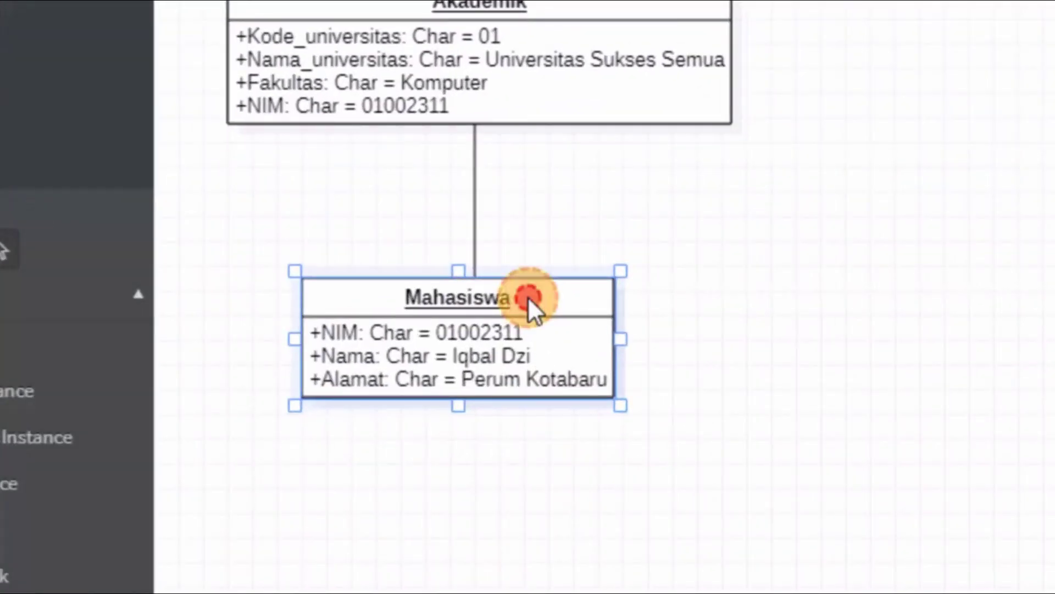
Step: Create a new object linked to Mahasiswa and position it below Mahasiswa
double_click(529, 300)
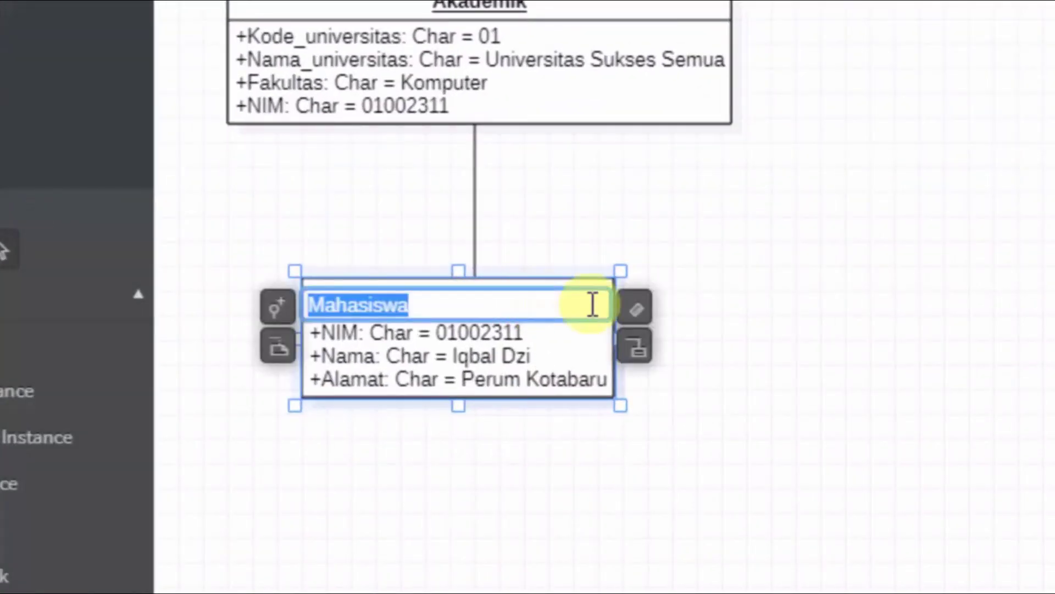
left_click(636, 347)
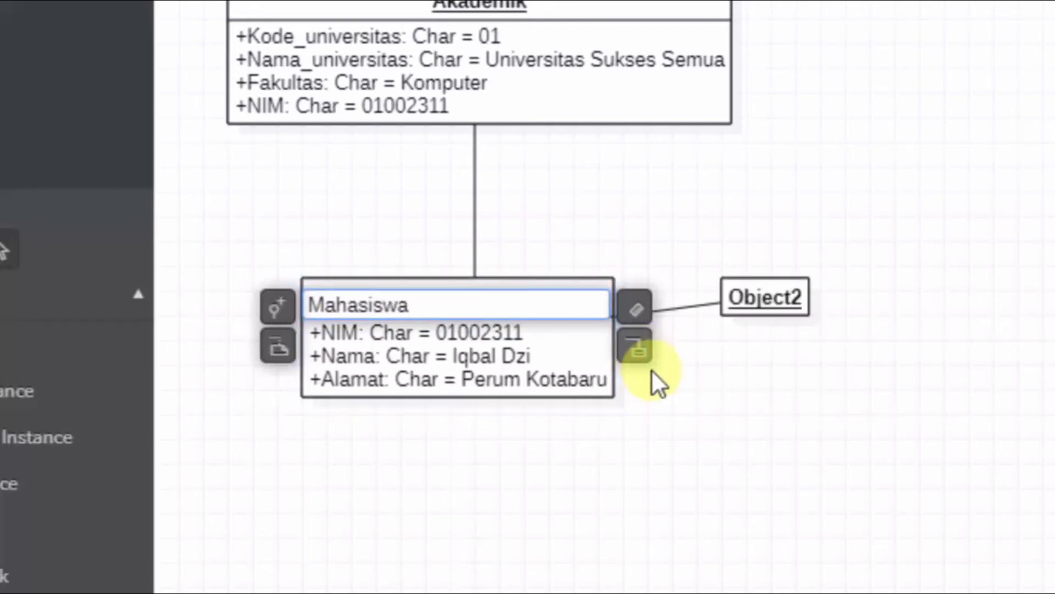
left_click_drag(785, 299, 452, 562)
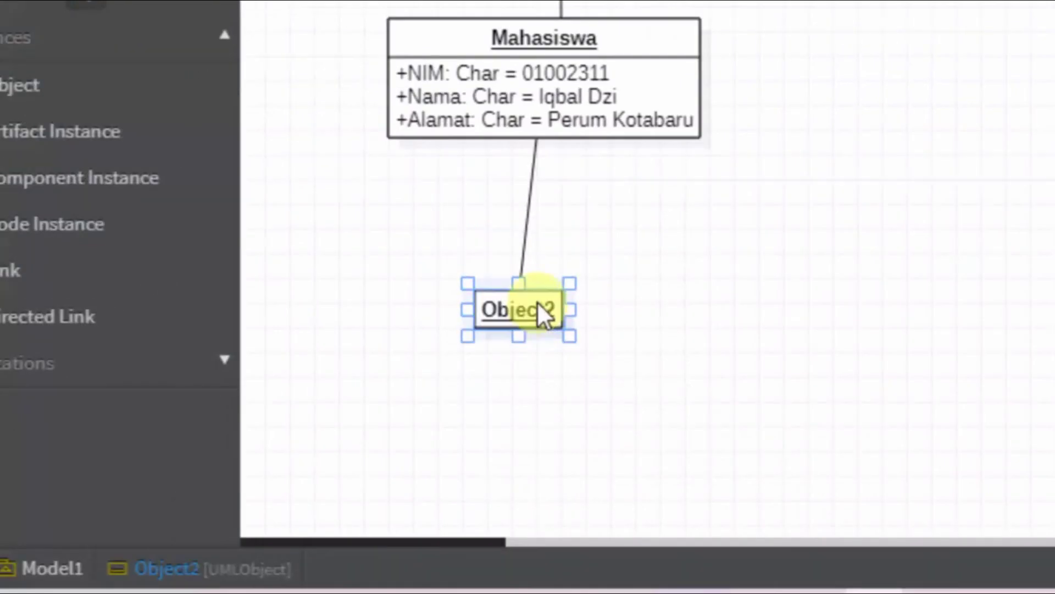
left_click_drag(536, 301, 547, 314)
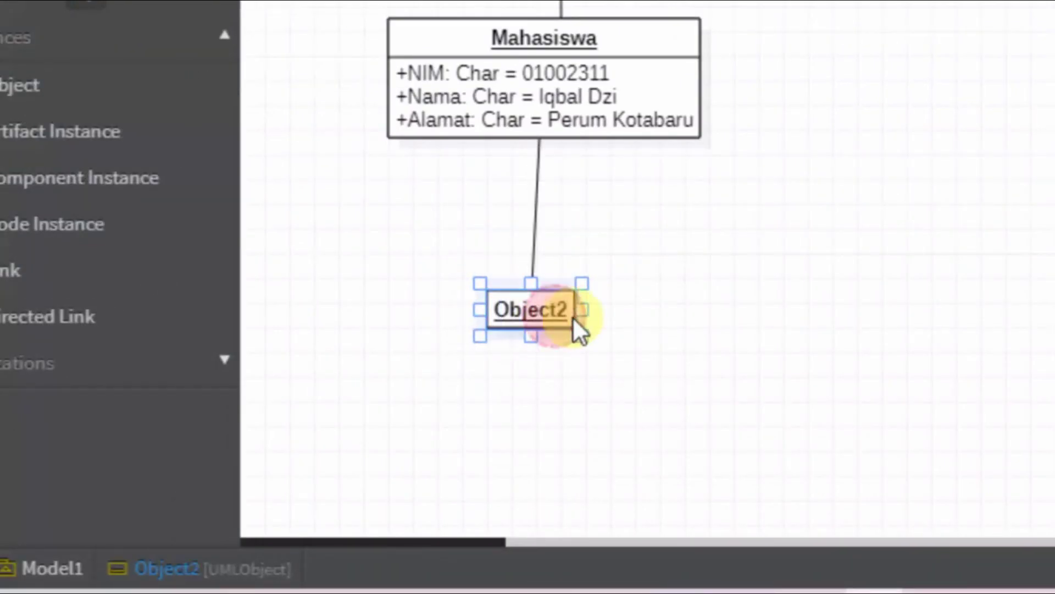
Step: Rename the new object to Mata_Kuliah, correcting the hyphen to an underscore
double_click(554, 315)
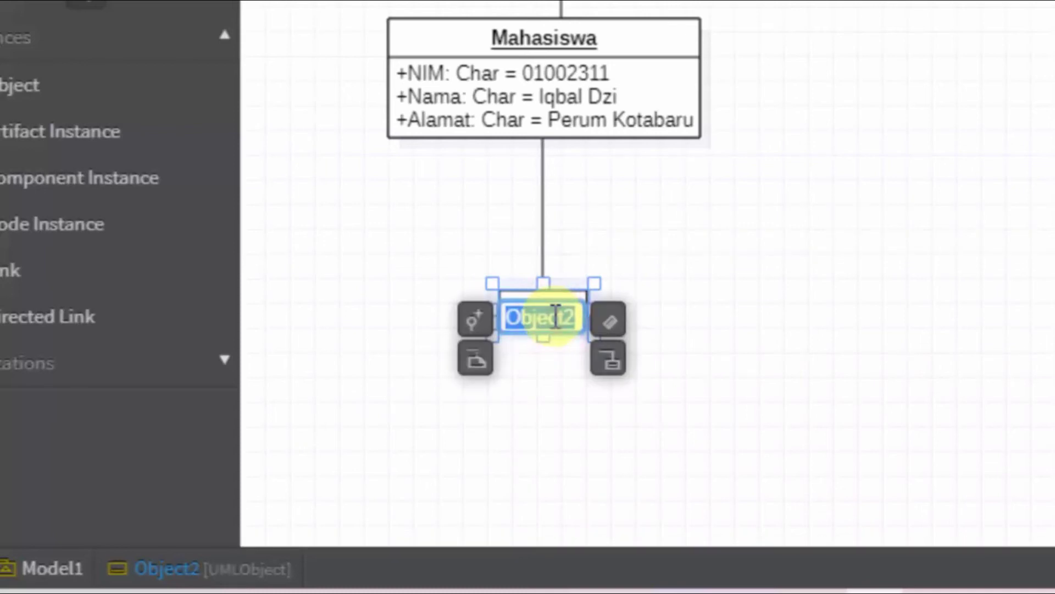
type("Mata-Kul")
type("iah")
key("Left")
key("Left")
key("Left")
key("Left")
key("Left")
key("Left")
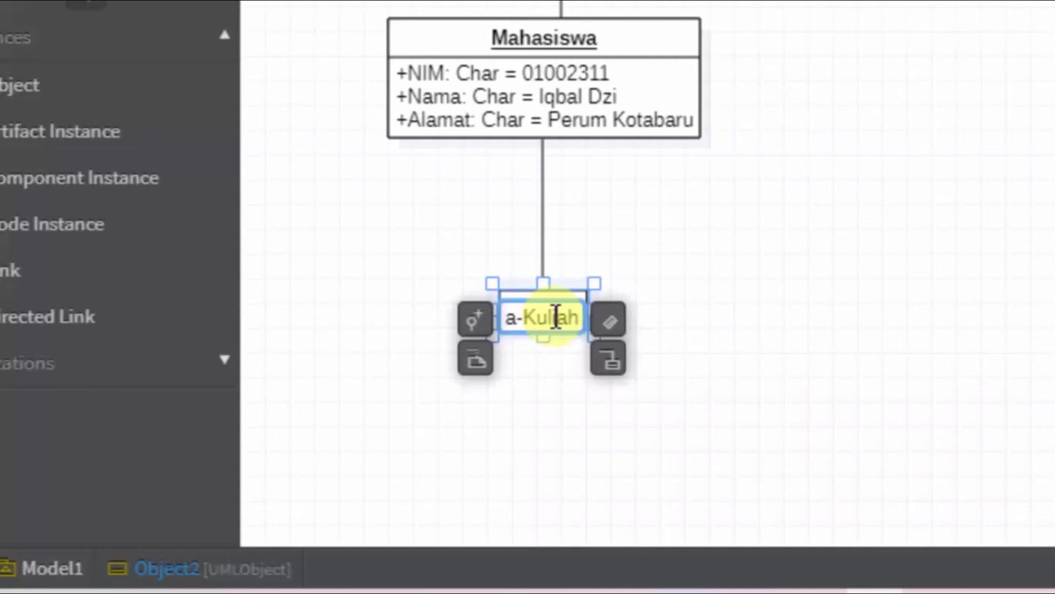
key("BackSpace")
type("_")
key("Right")
key("Right")
key("Right")
key("Right")
key("Right")
key("Return")
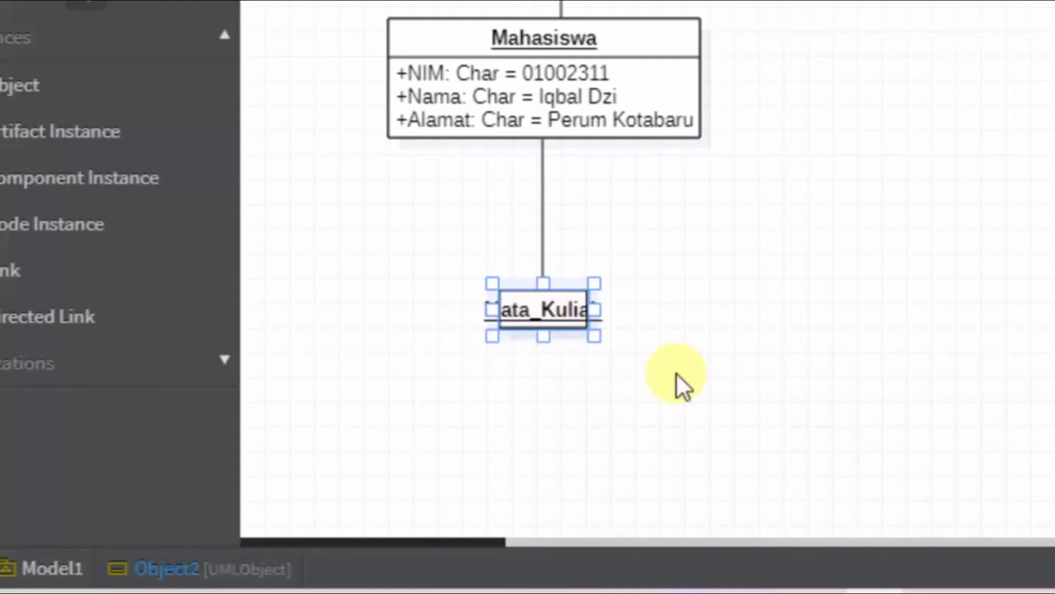
left_click(687, 377)
left_click(615, 318)
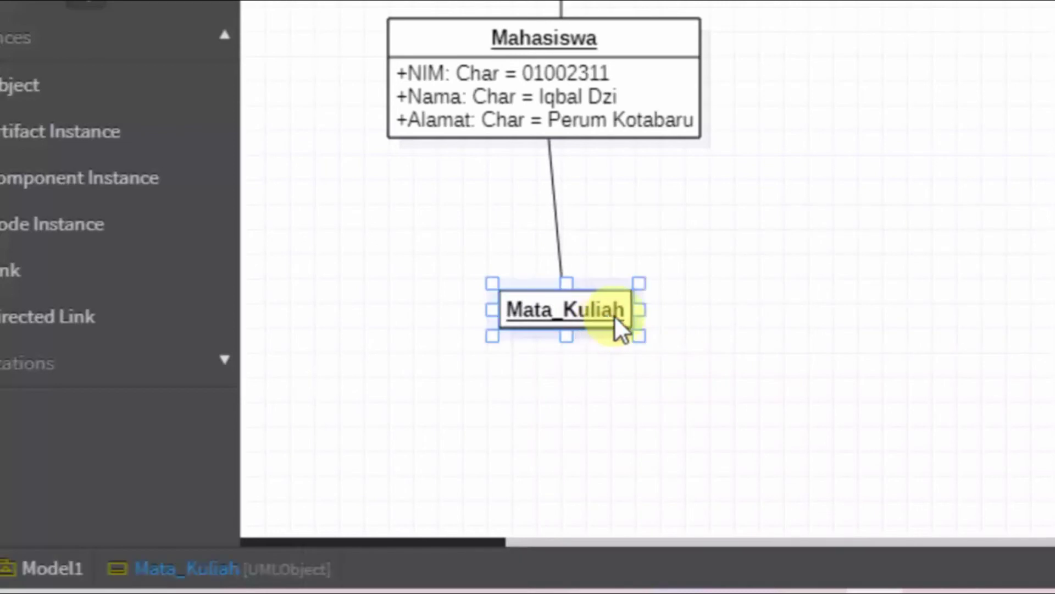
double_click(625, 311)
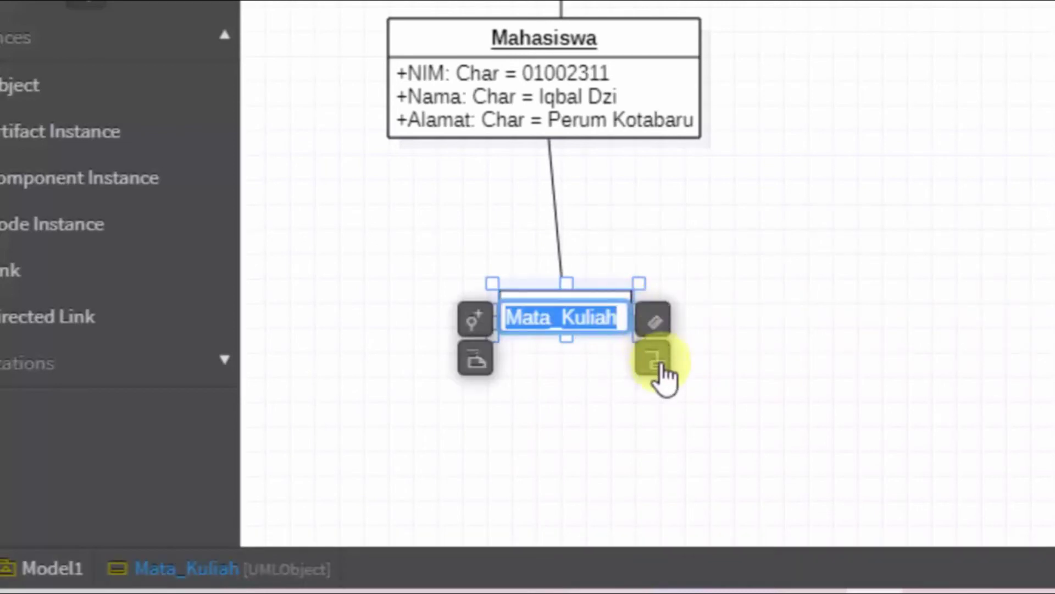
Step: Add the slot Kode_MataKuliah: Char = 0111 to Mata_Kuliah
left_click(662, 329)
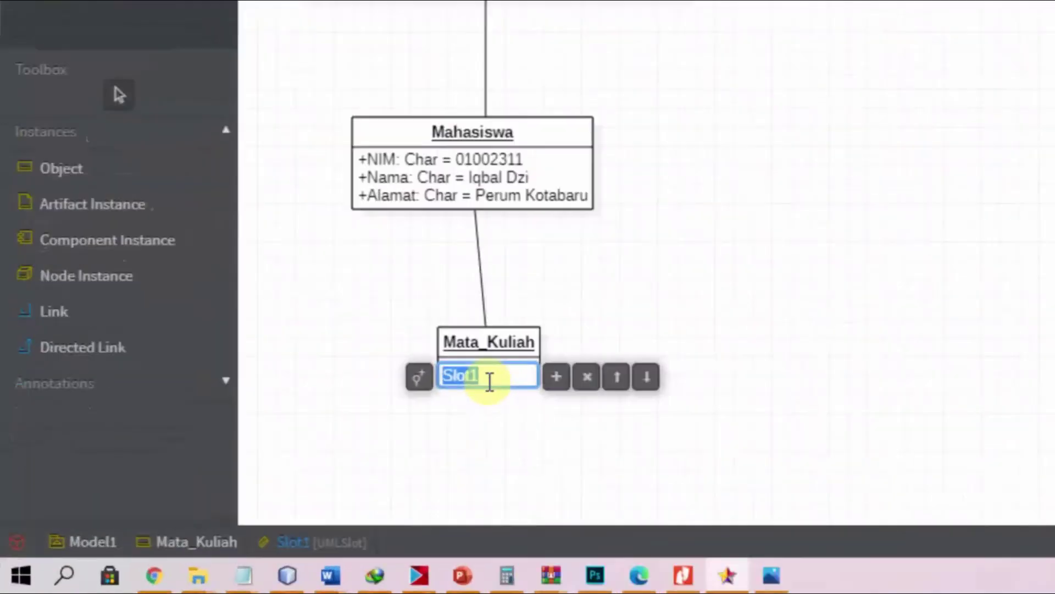
key("BackSpace")
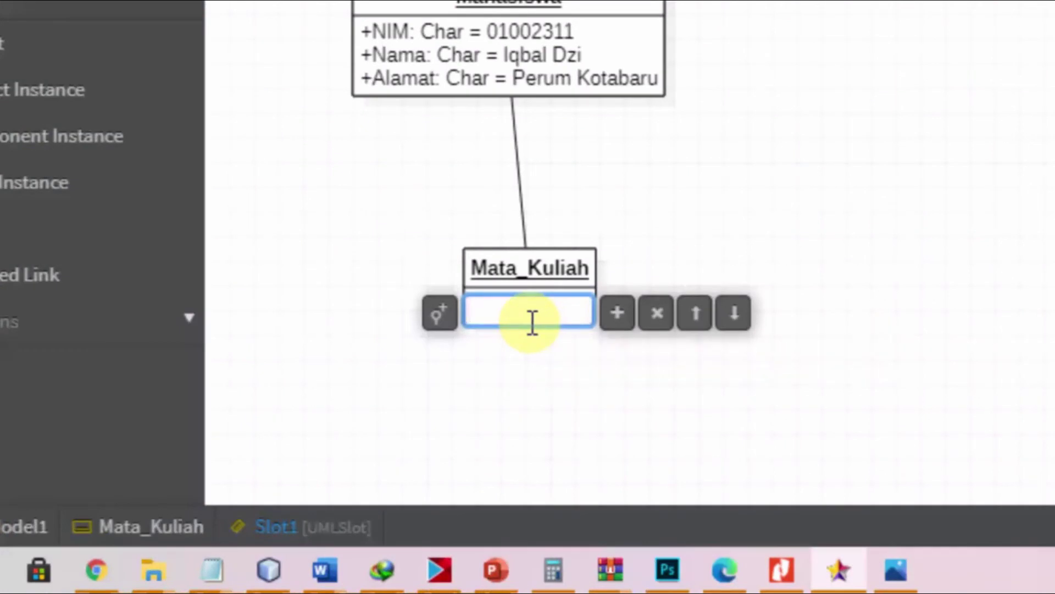
type("Kod")
type("e_mata")
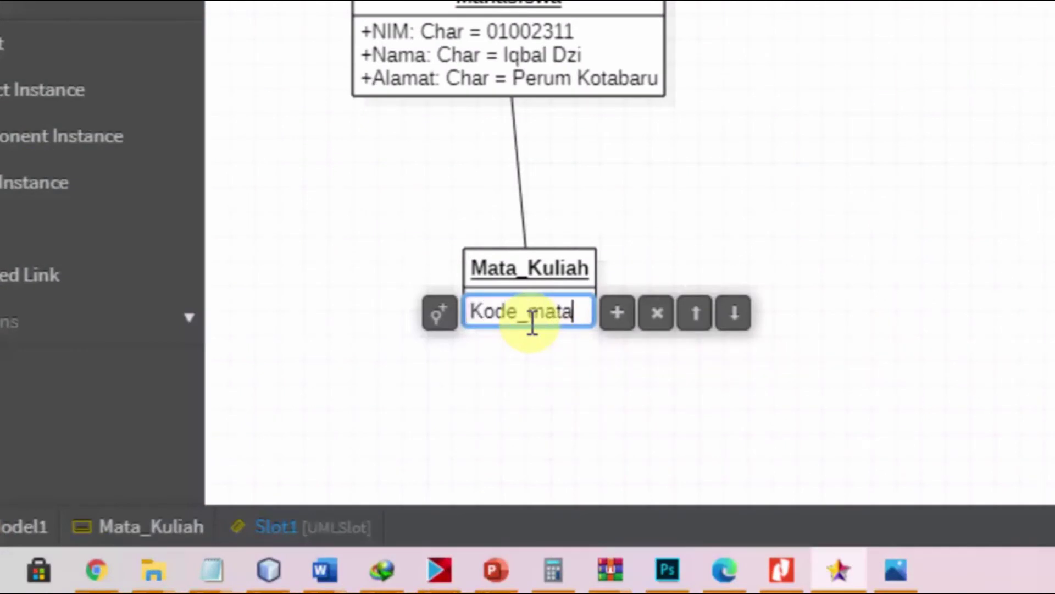
key("BackSpace")
key("BackSpace")
key("BackSpace")
key("BackSpace")
type("MataKuliah")
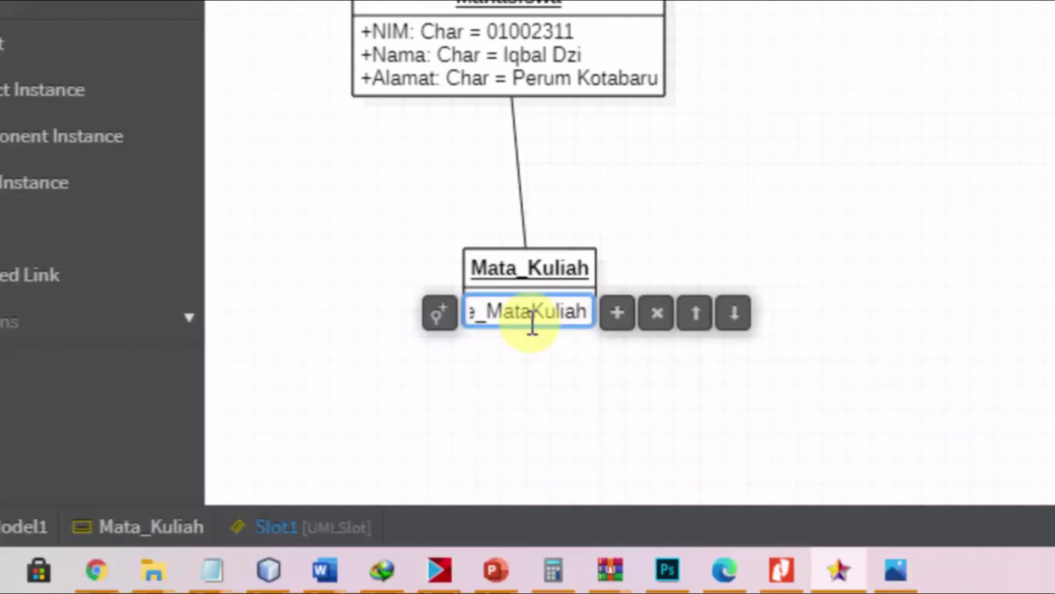
type(":Cha")
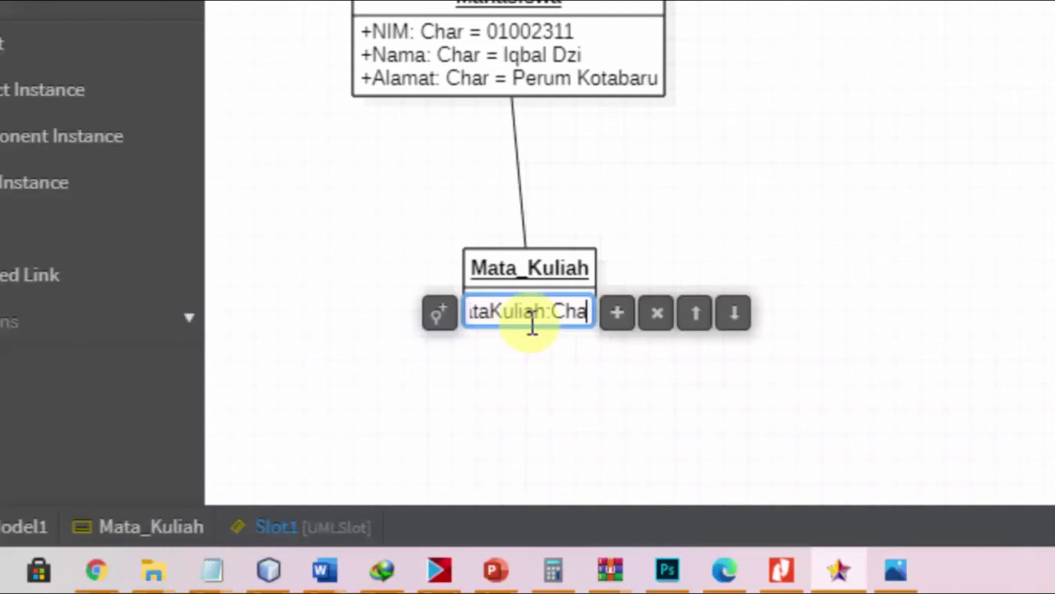
type("r=")
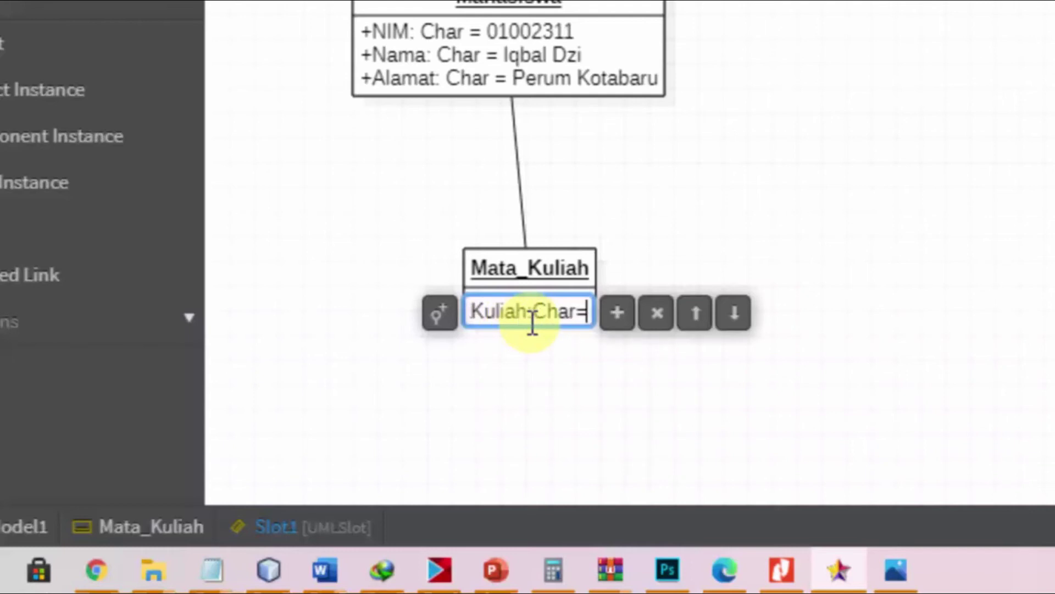
type("0")
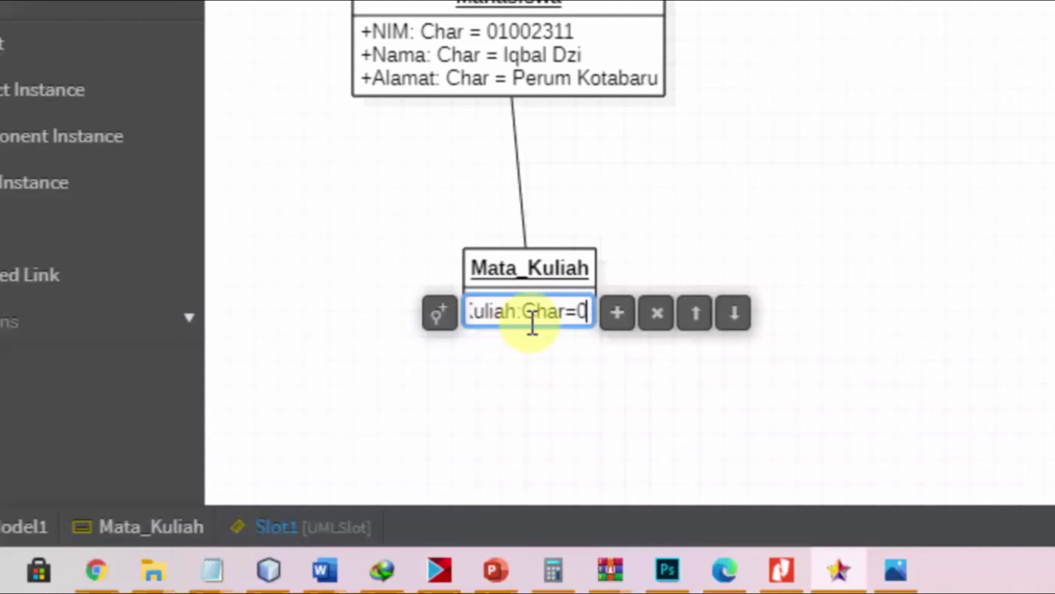
type("111")
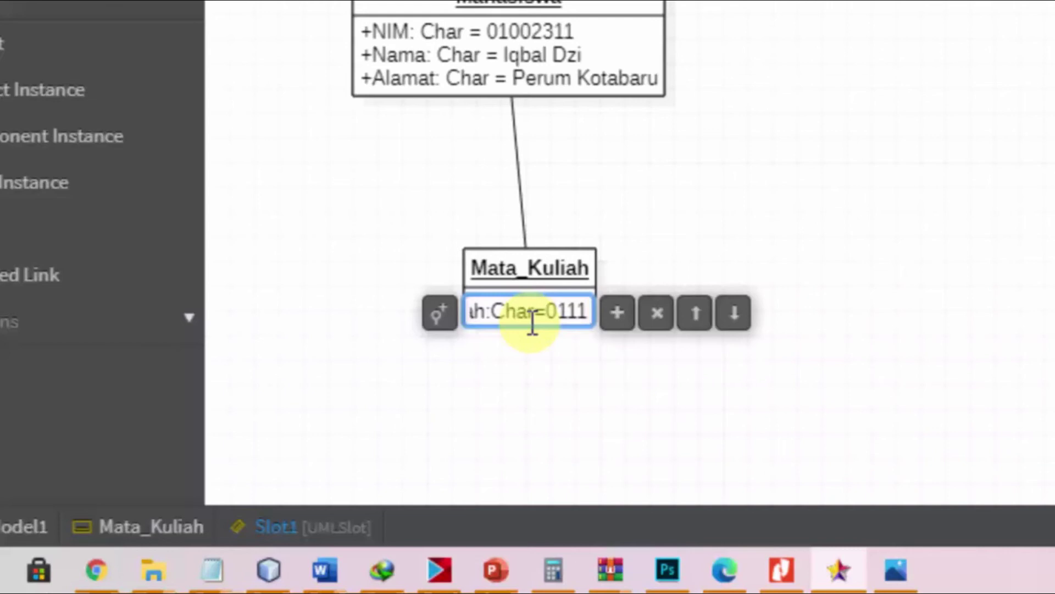
key("Return")
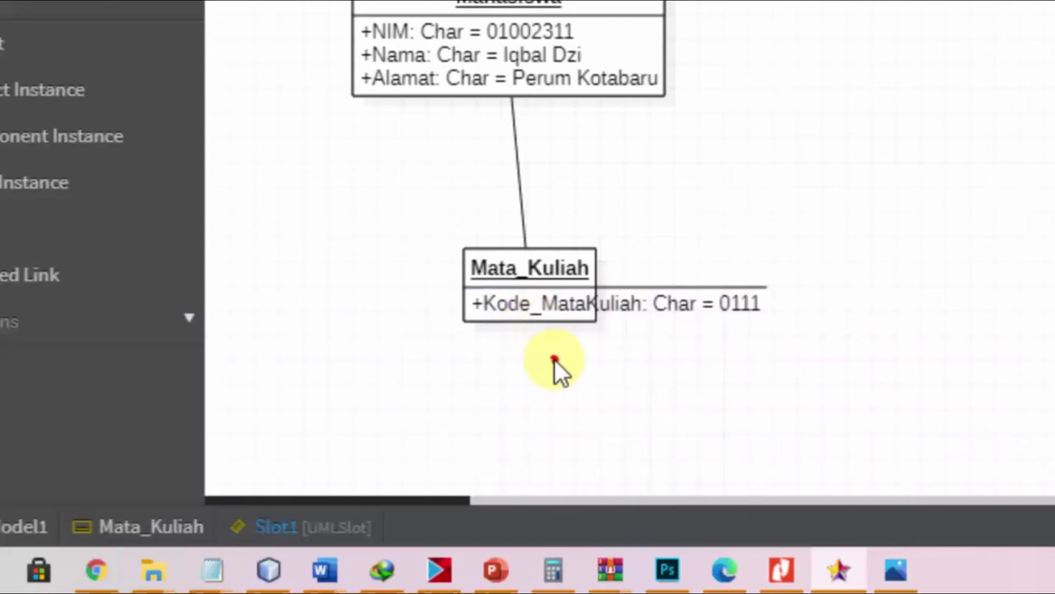
left_click(554, 359)
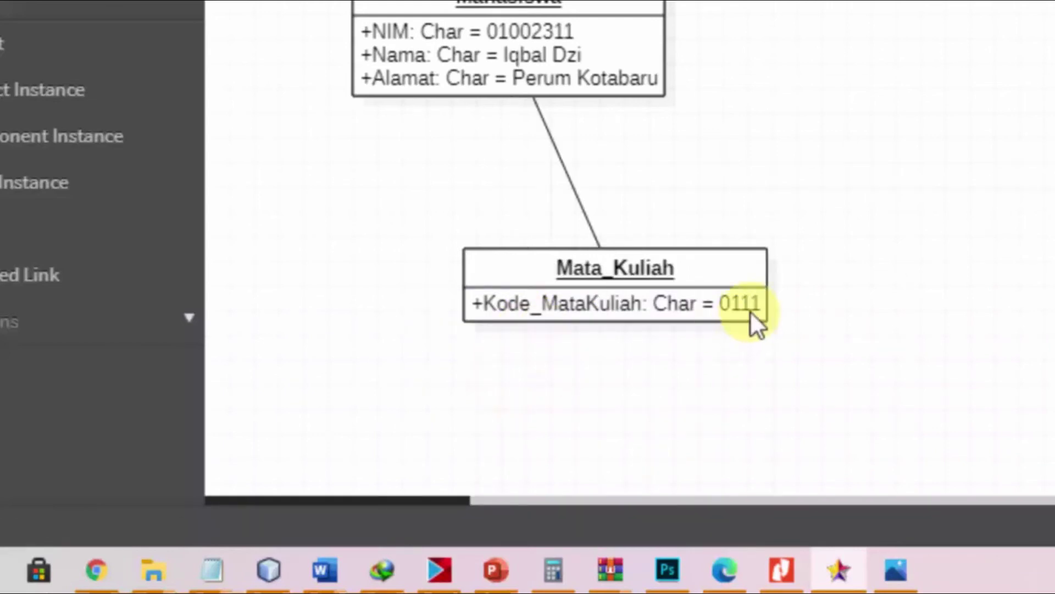
Step: Add a second slot Nama_MataKuliah: Char = Pemodelan Sistem Berorientasi Objek
double_click(730, 304)
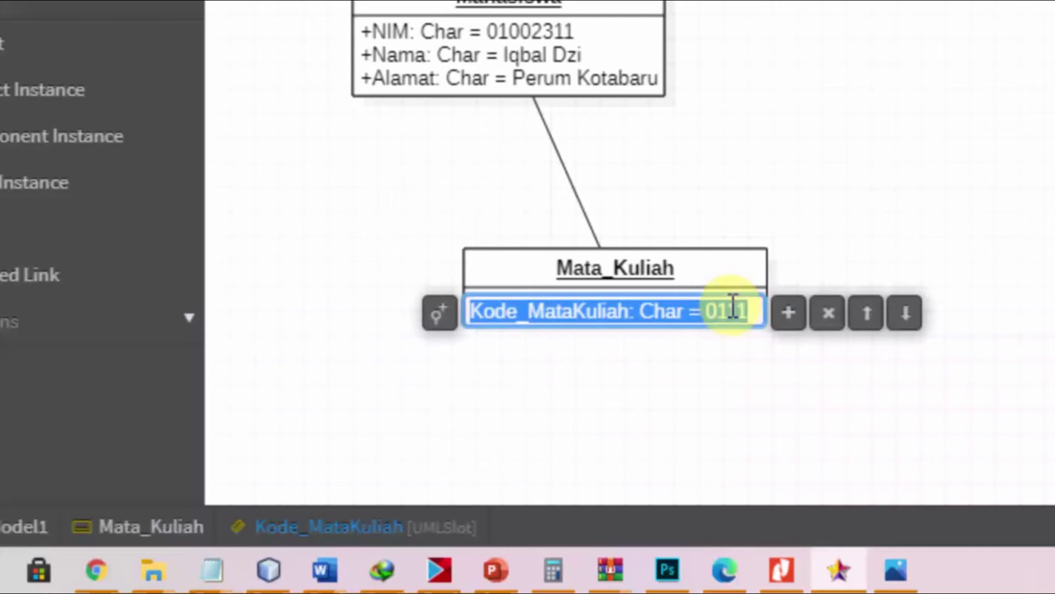
left_click(787, 314)
type("Nama_MataKuliah")
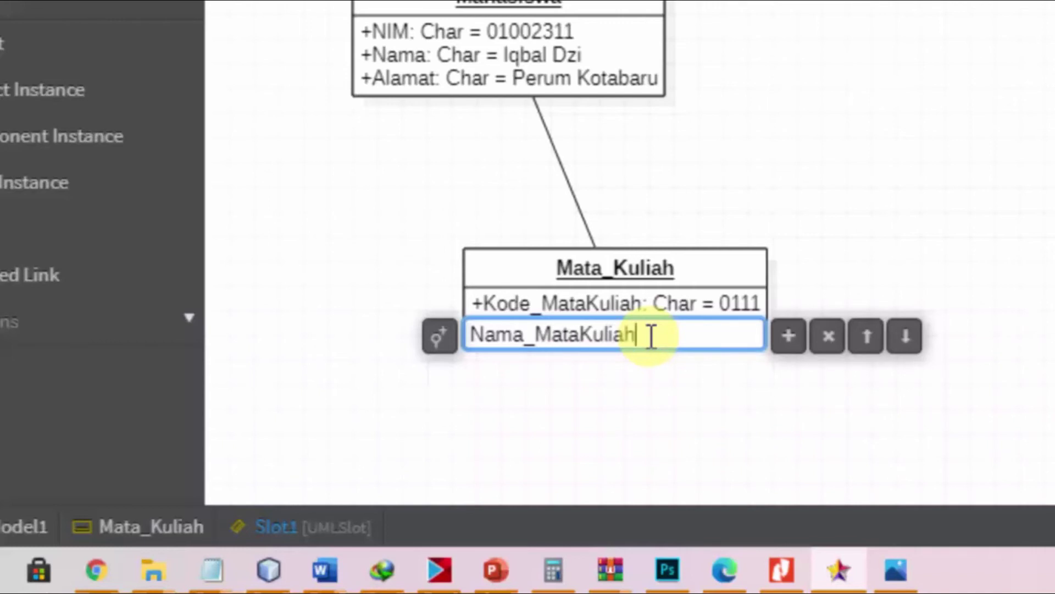
type(": Char=")
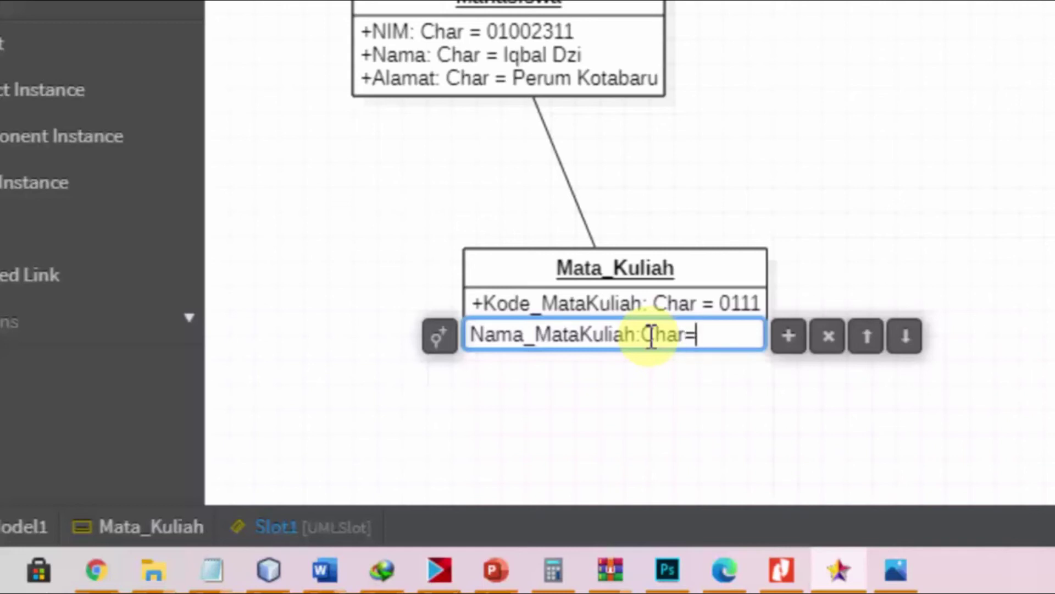
type("Pemodelan ")
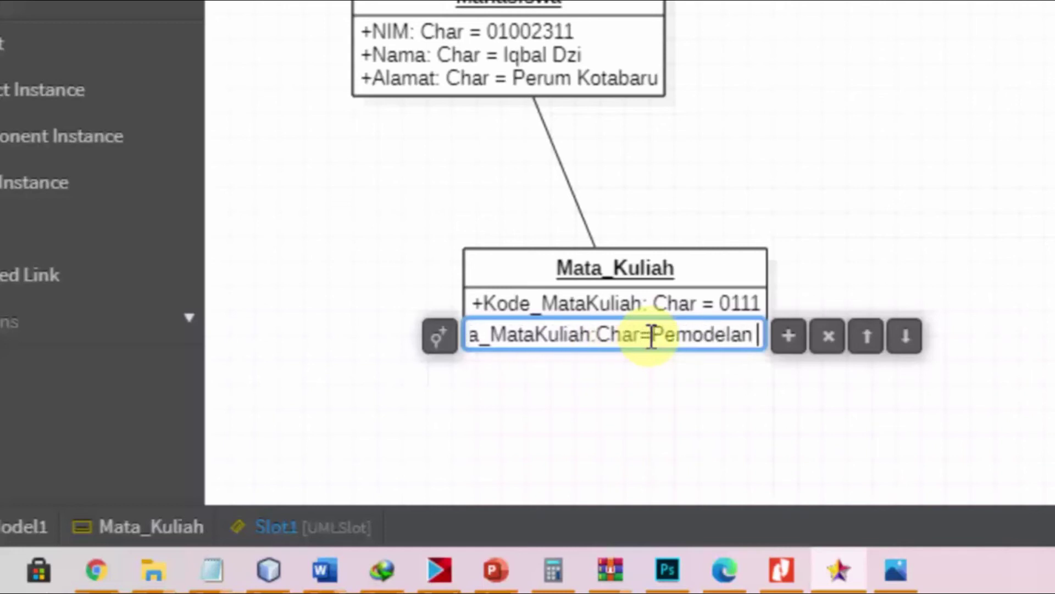
type("Sistem B")
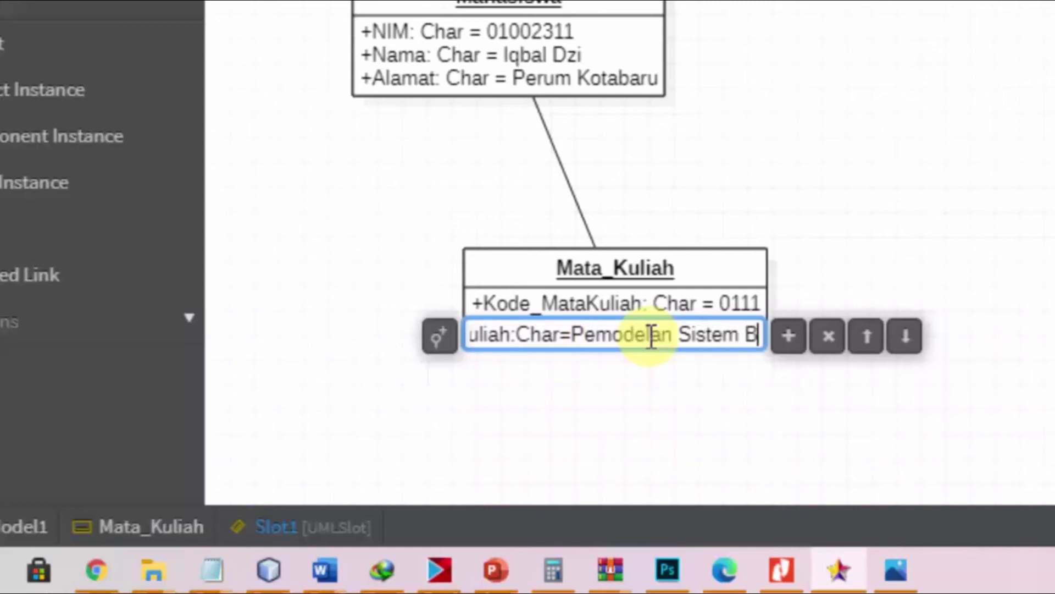
type("erorietn")
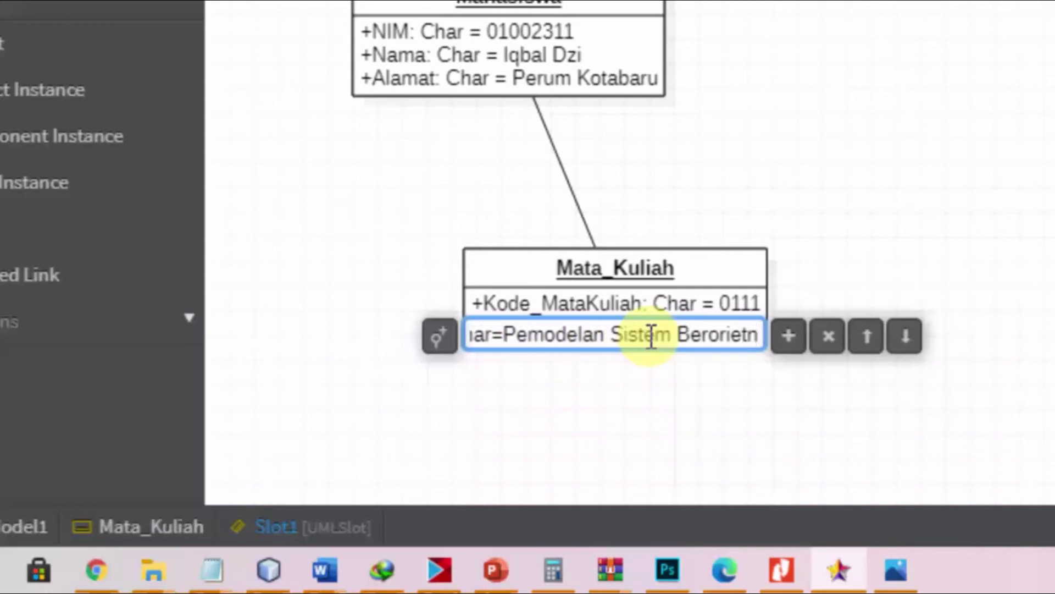
key("BackSpace")
key("BackSpace")
type("ntasi C")
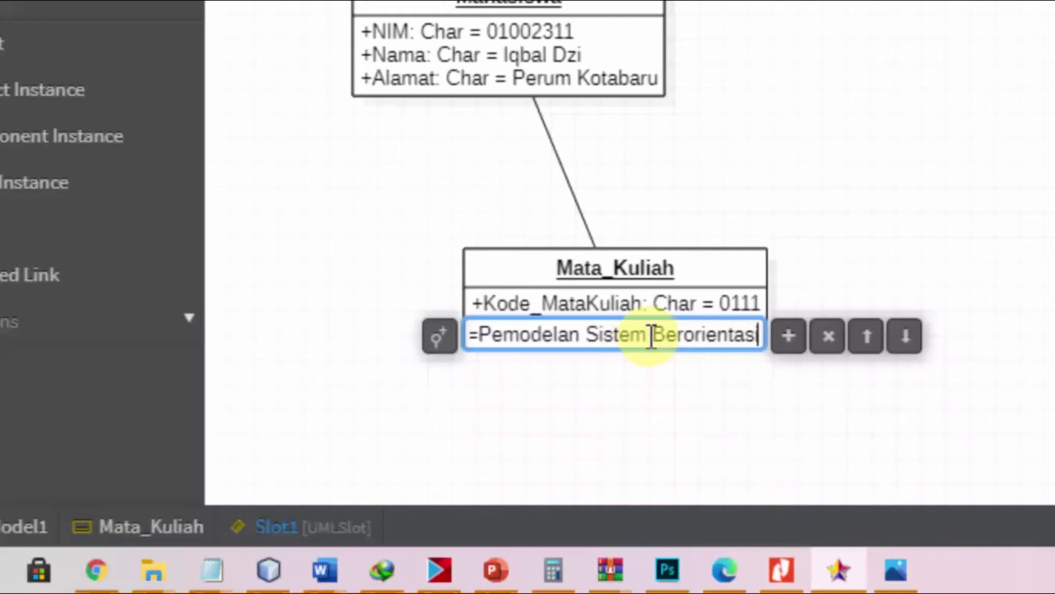
type("bjek")
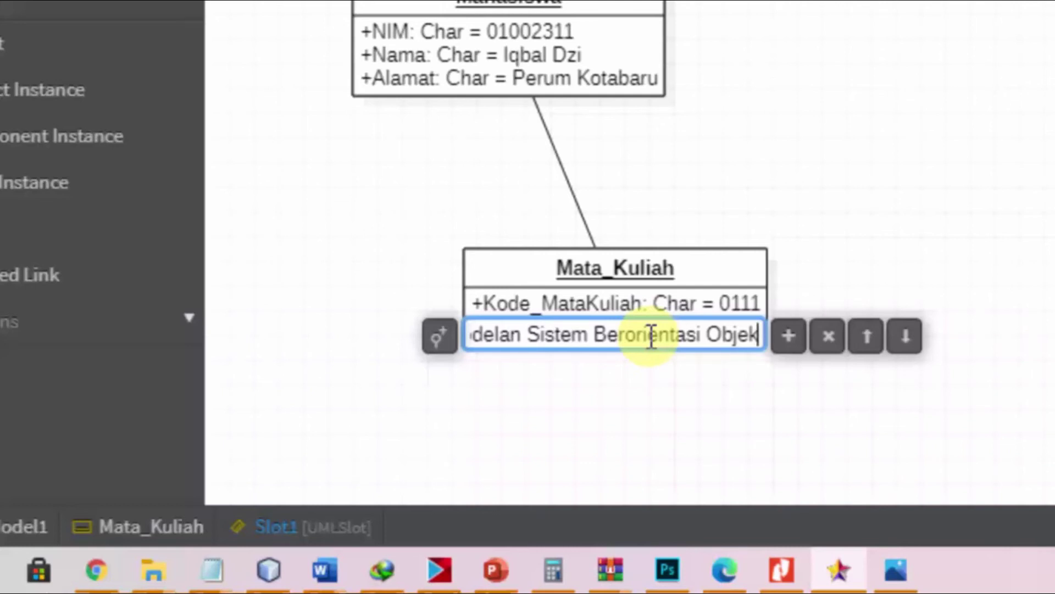
key("Return")
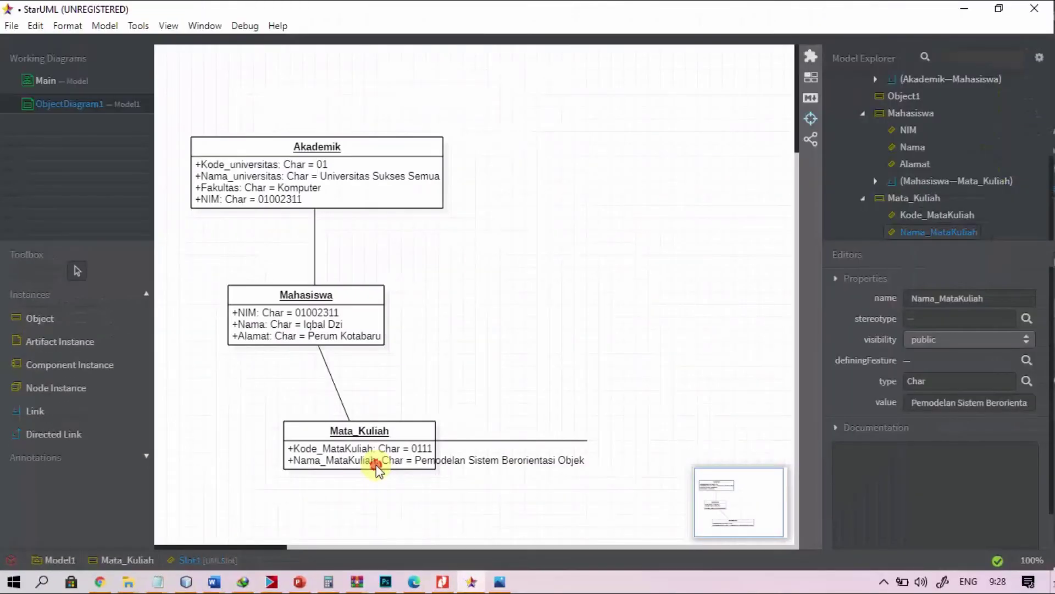
Step: Shift Mata_Kuliah left and down and set its Mahasiswa link to Rectilinear line style
left_click(645, 330)
left_click_drag(435, 433, 348, 447)
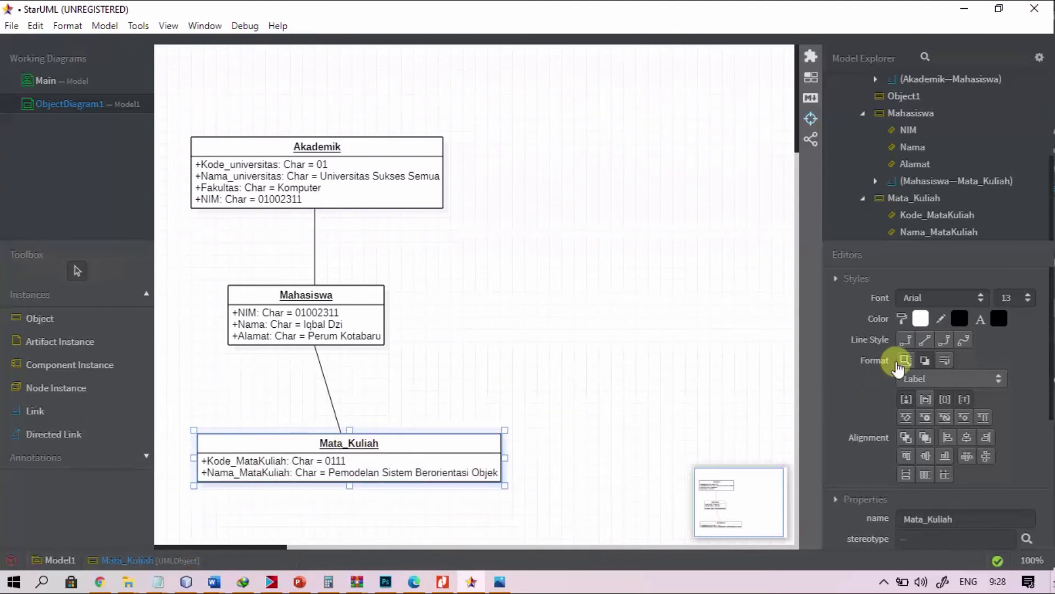
left_click(327, 388)
left_click(906, 340)
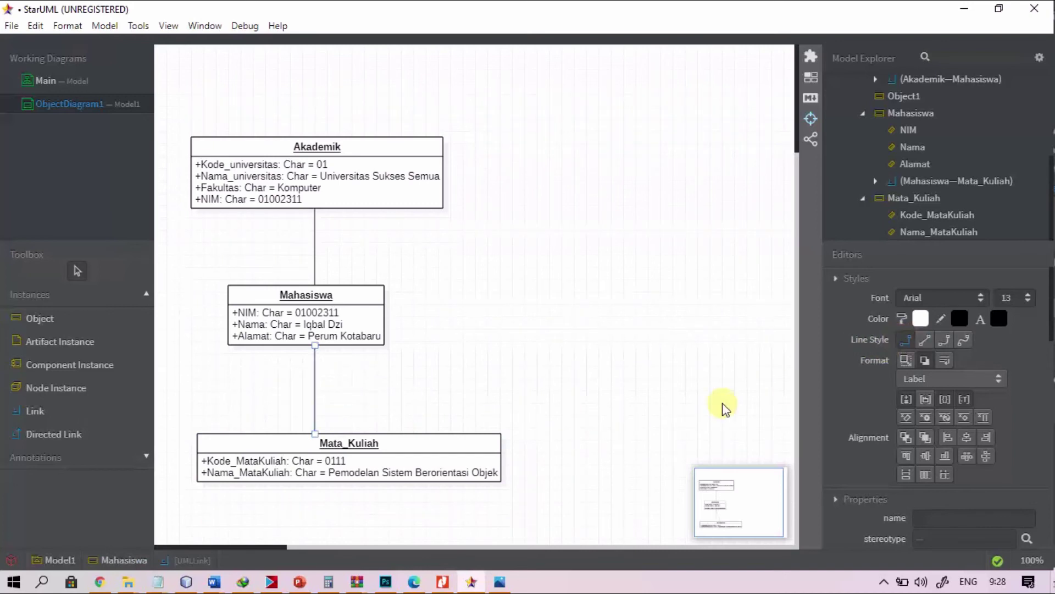
left_click(451, 446)
left_click(463, 404)
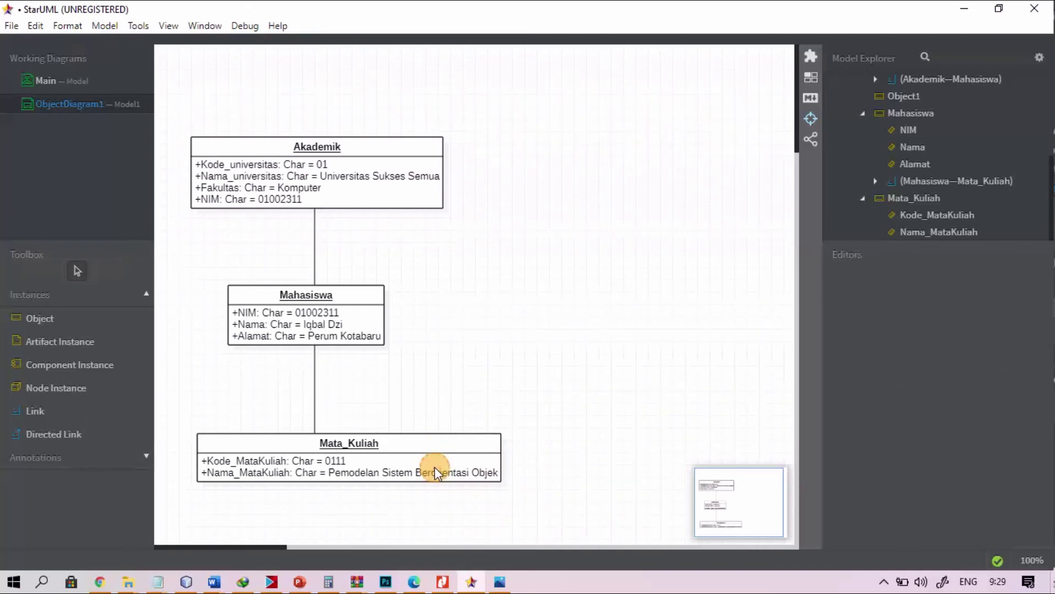
left_click(435, 473)
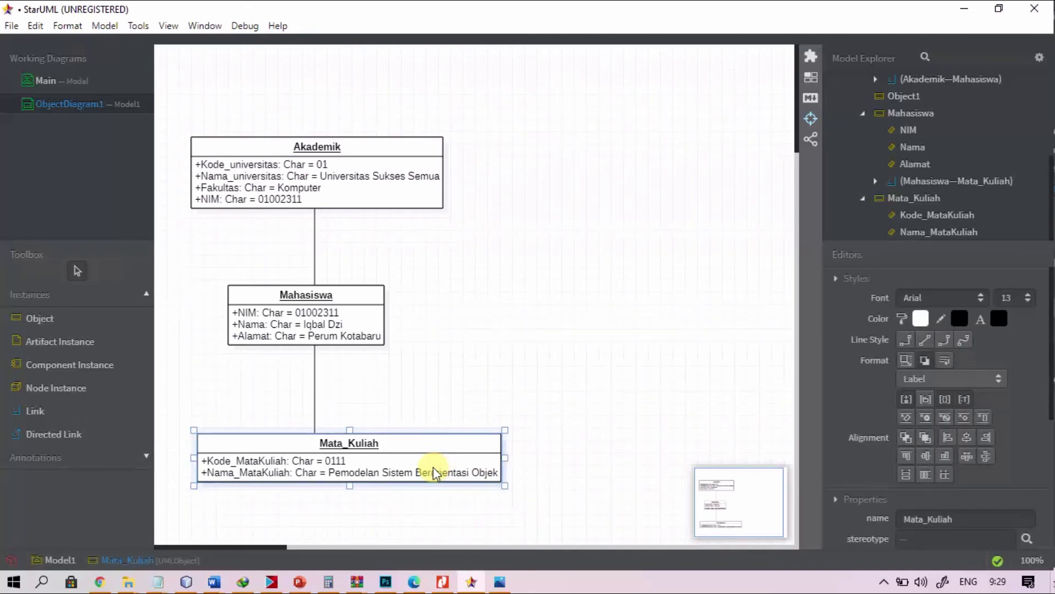
left_click(429, 404)
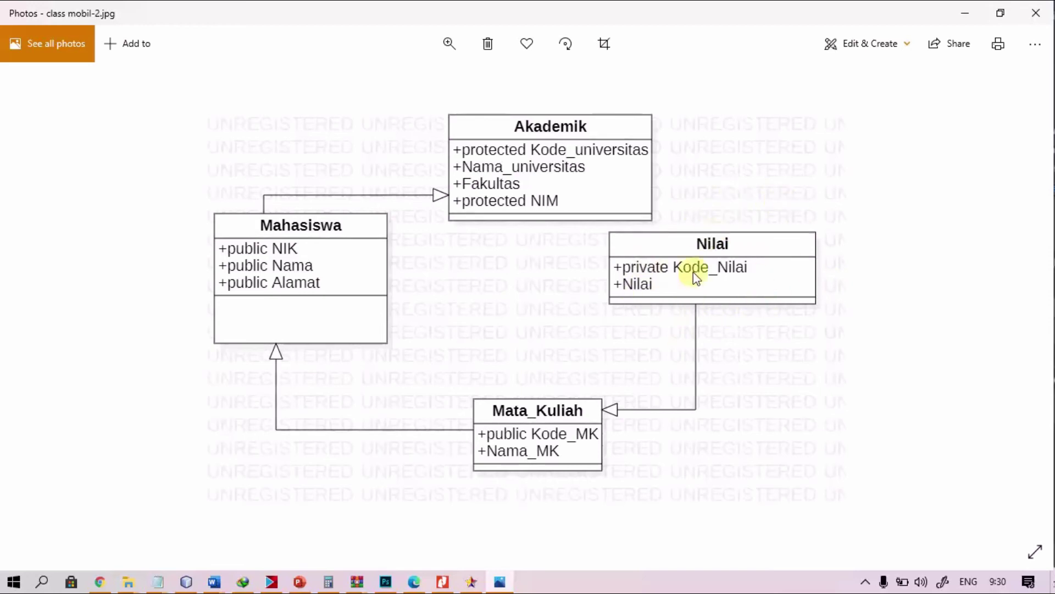
key("alt+Tab")
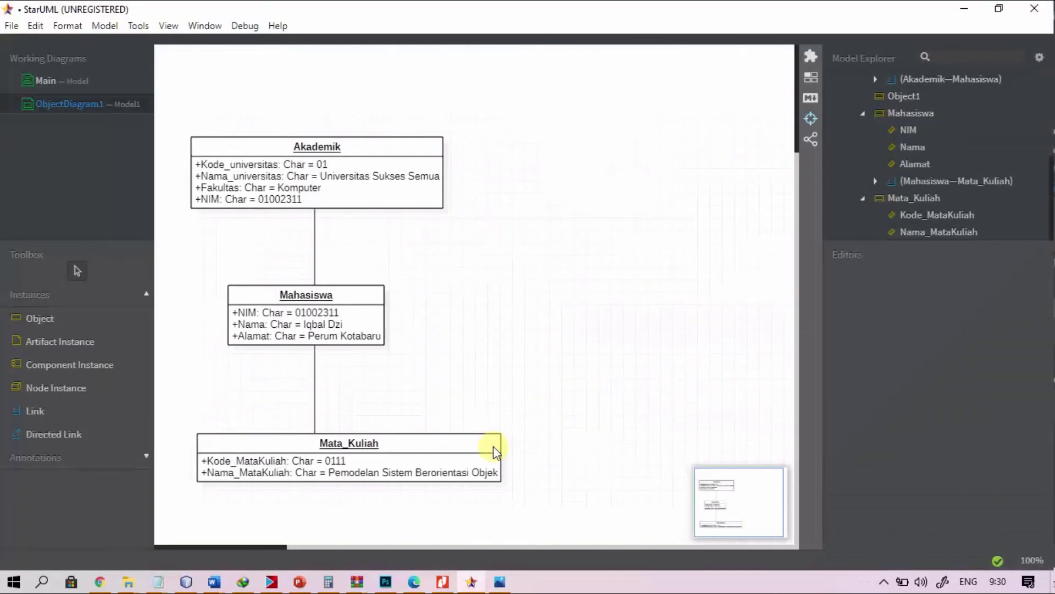
left_click(416, 445)
Step: Create a new object linked to Mata_Kuliah, place it to the right, and name it Nilai
left_click(415, 446)
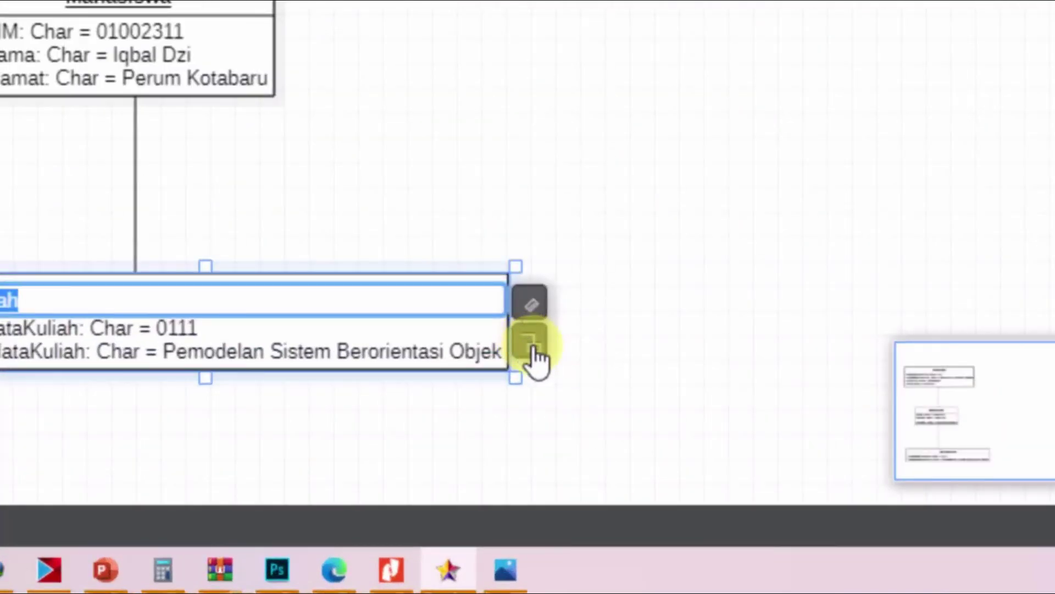
left_click(532, 345)
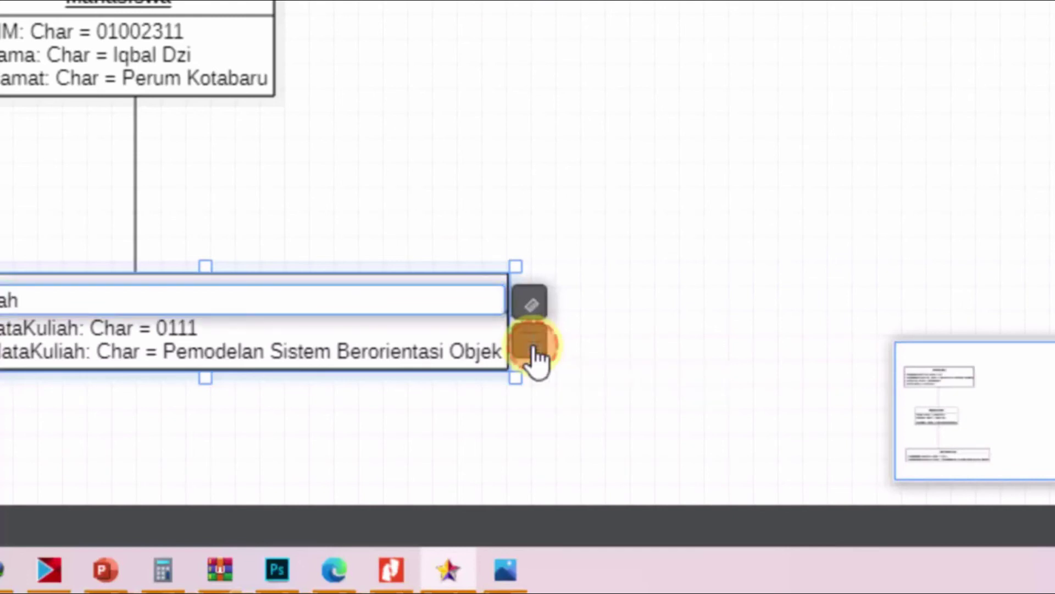
left_click(647, 290)
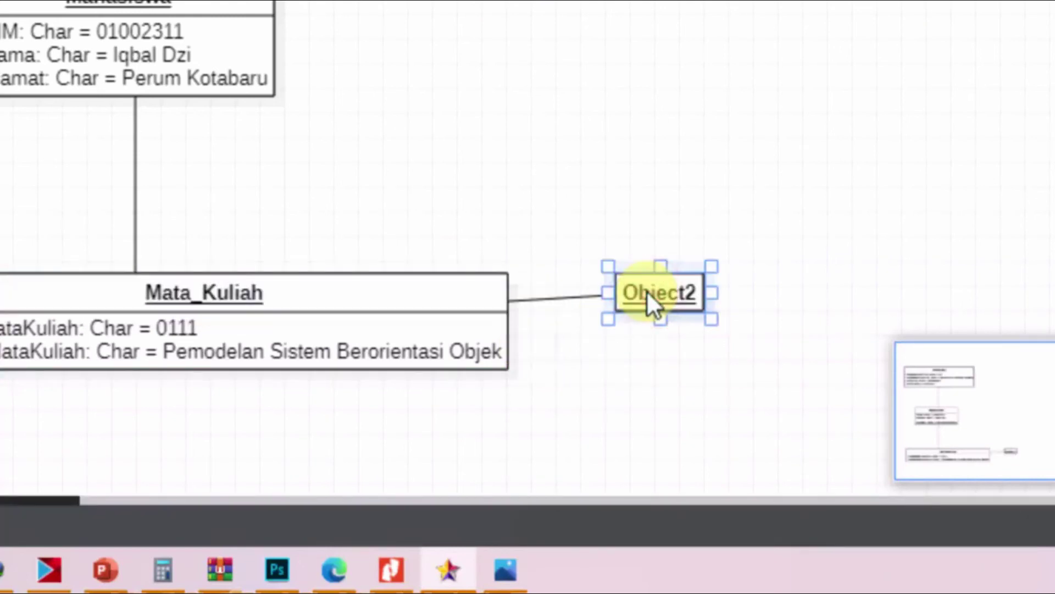
left_click_drag(742, 318, 742, 318)
double_click(742, 317)
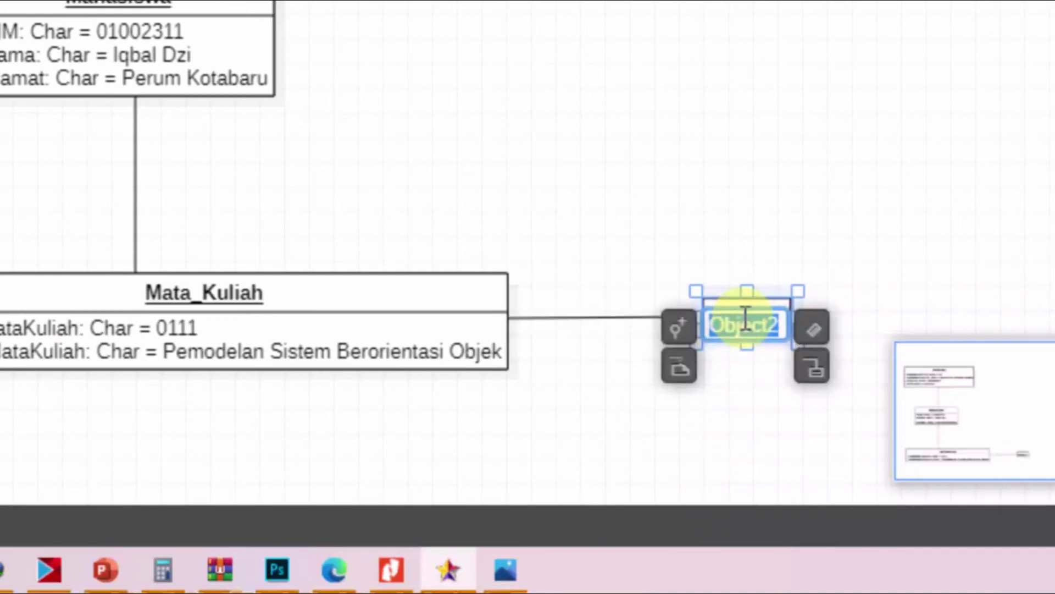
type("Nilai")
key("Return")
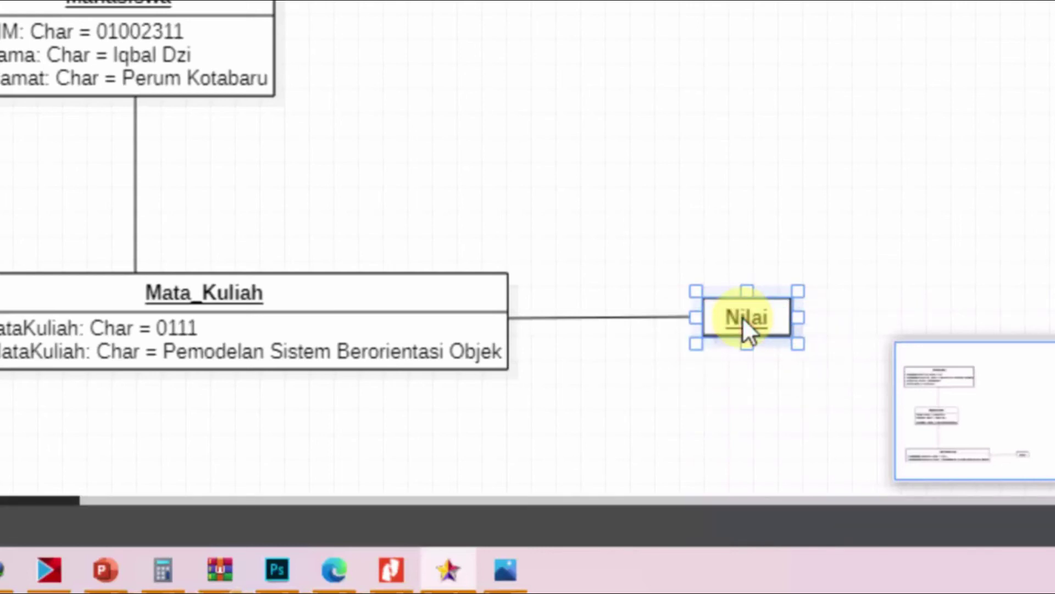
Step: Add a first slot to Nilai and begin naming it Kode_nilai
double_click(778, 316)
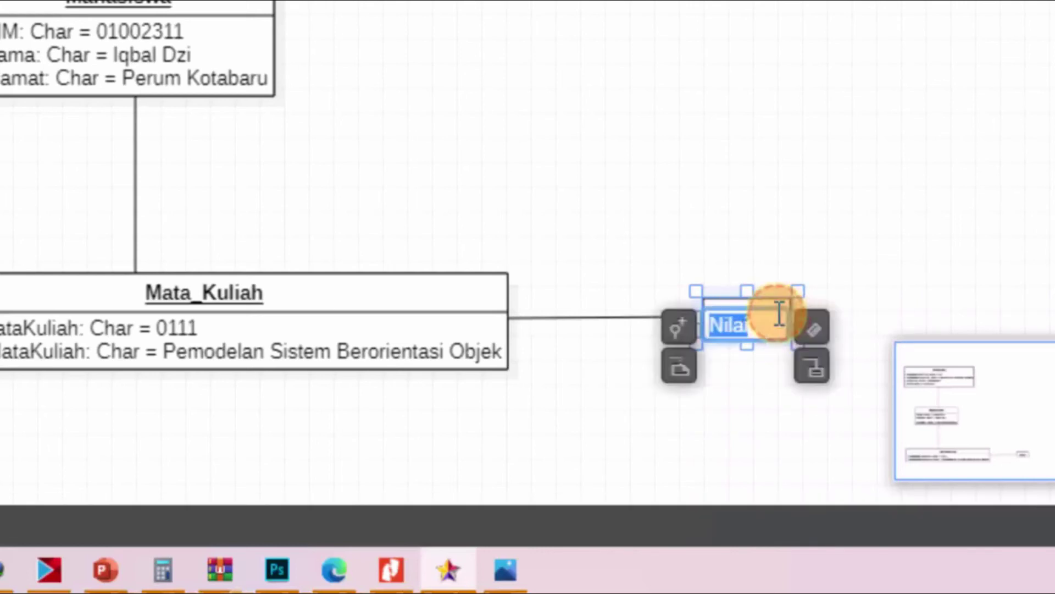
left_click(811, 329)
type("Kode_")
type("nilai")
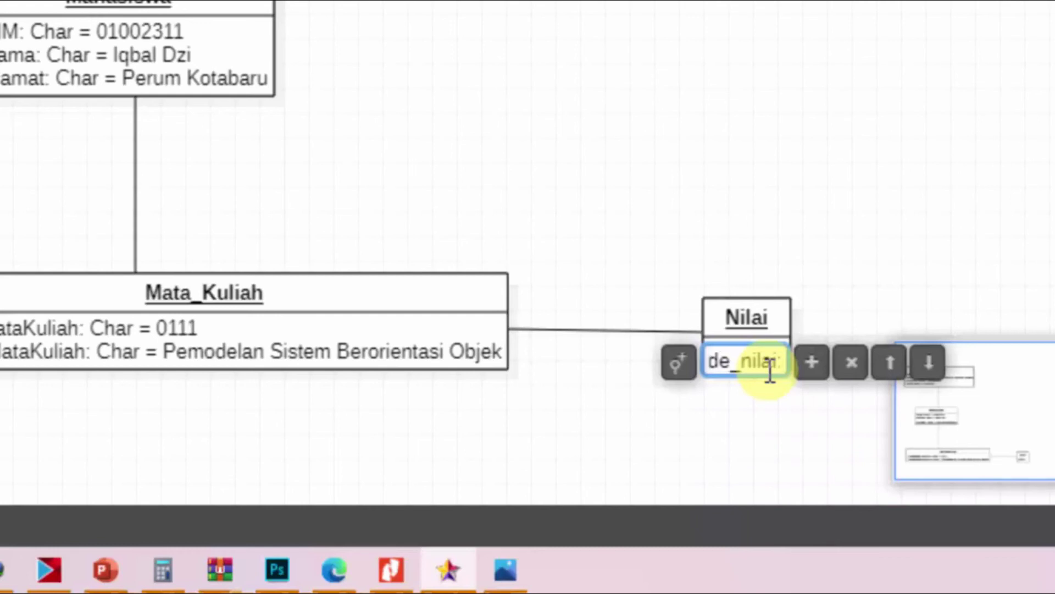
Step: Type the Kode_nilai slot as Char, committing it with value A0111
type(":Char =")
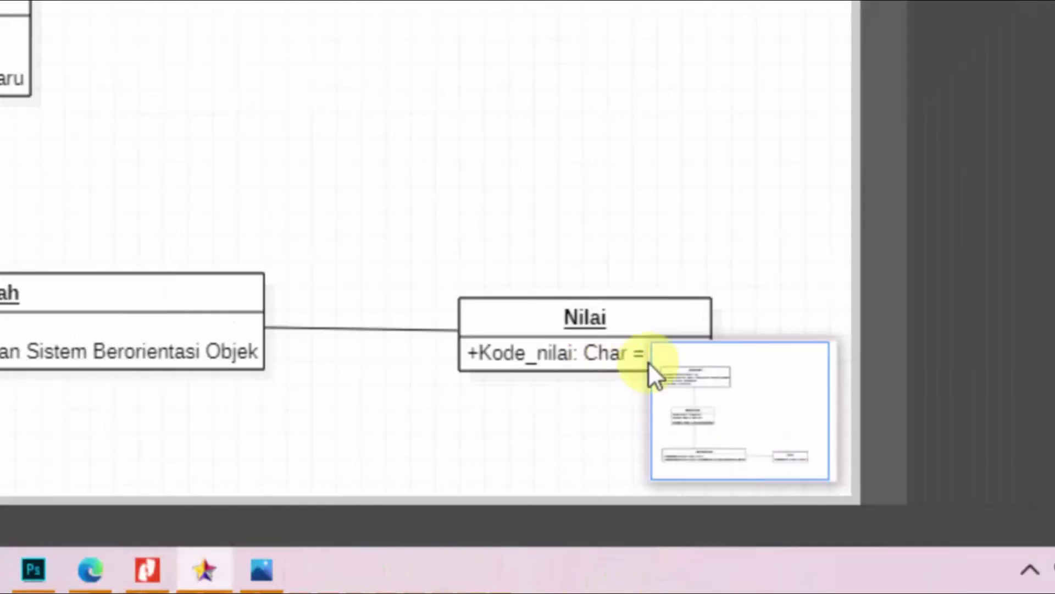
Step: Drag the Nilai object up beside Mahasiswa
left_click_drag(556, 322, 487, 99)
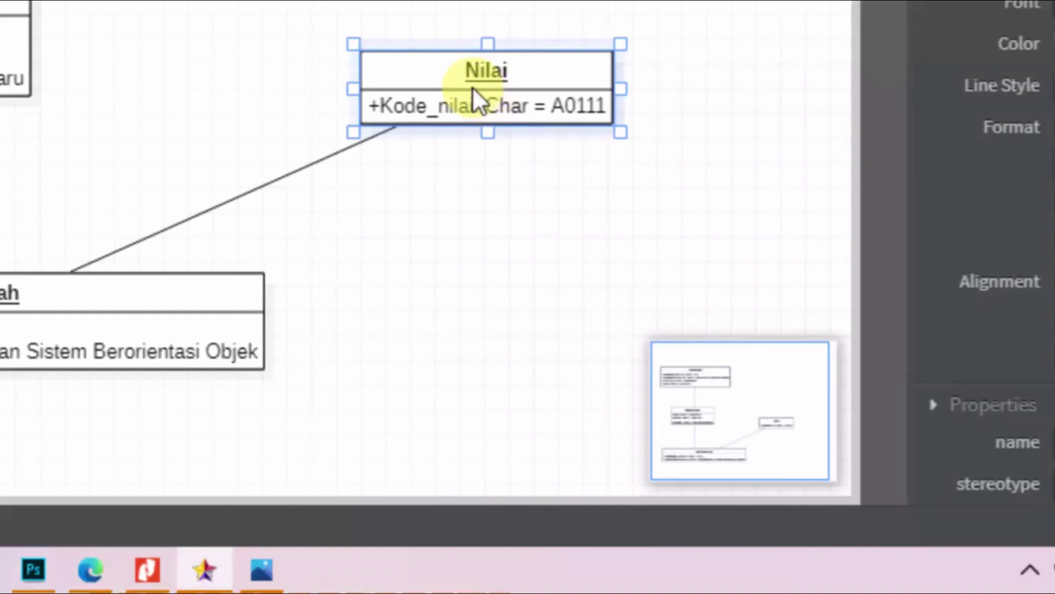
left_click_drag(473, 86, 471, 15)
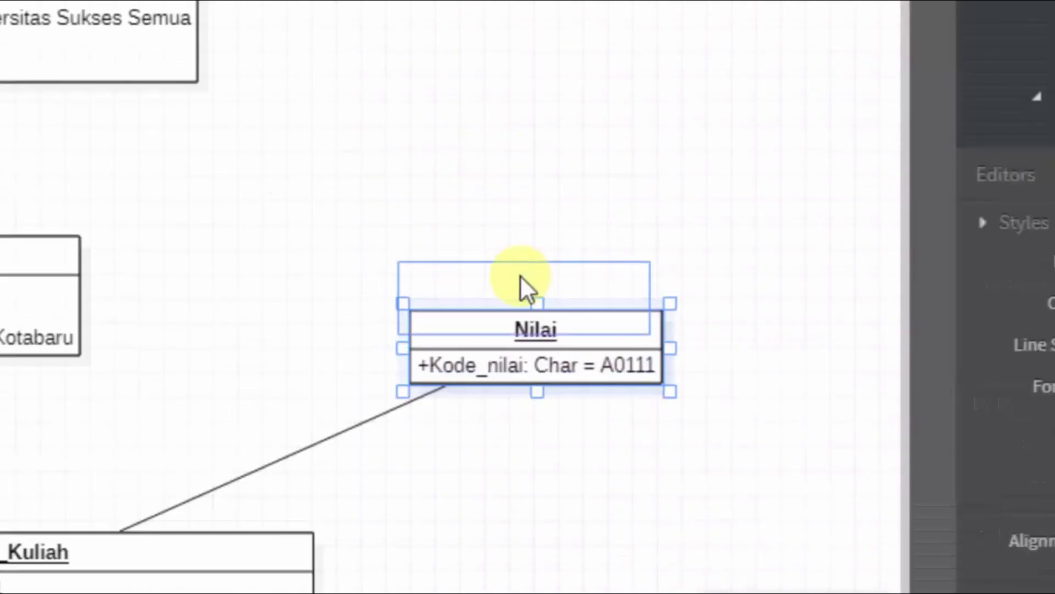
left_click_drag(520, 275, 515, 272)
Step: Add a second slot, default-named Slot1, beneath Kode_nilai on Nilai
left_click(515, 275)
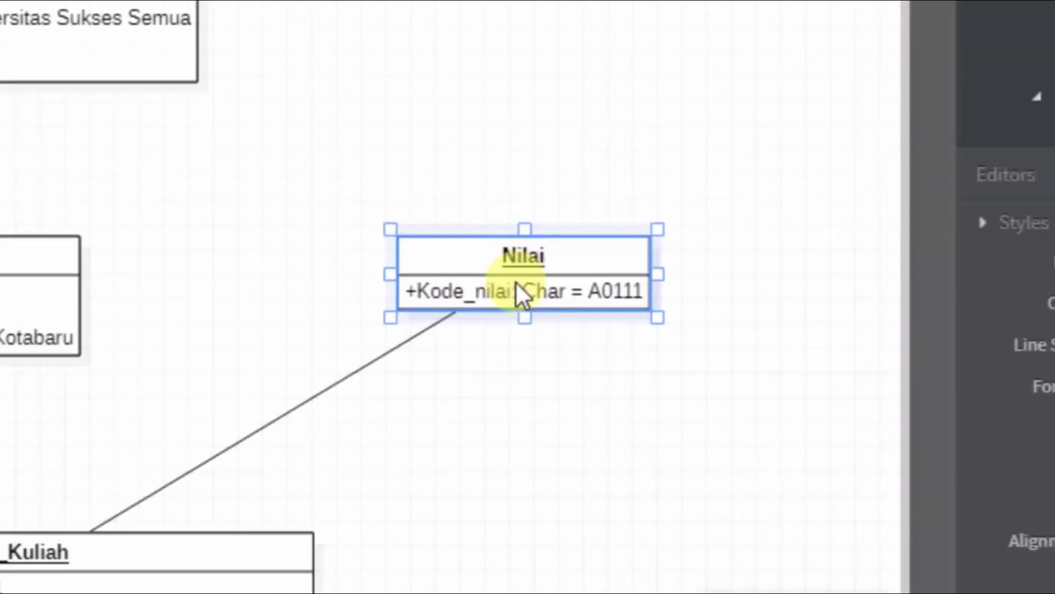
left_click(515, 281)
left_click(518, 289)
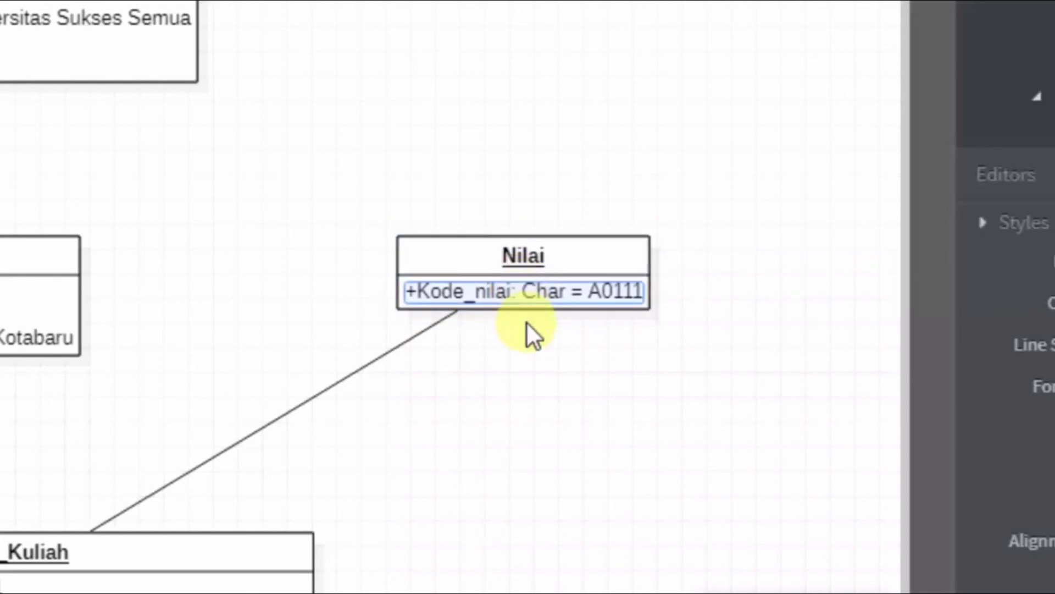
left_click(524, 350)
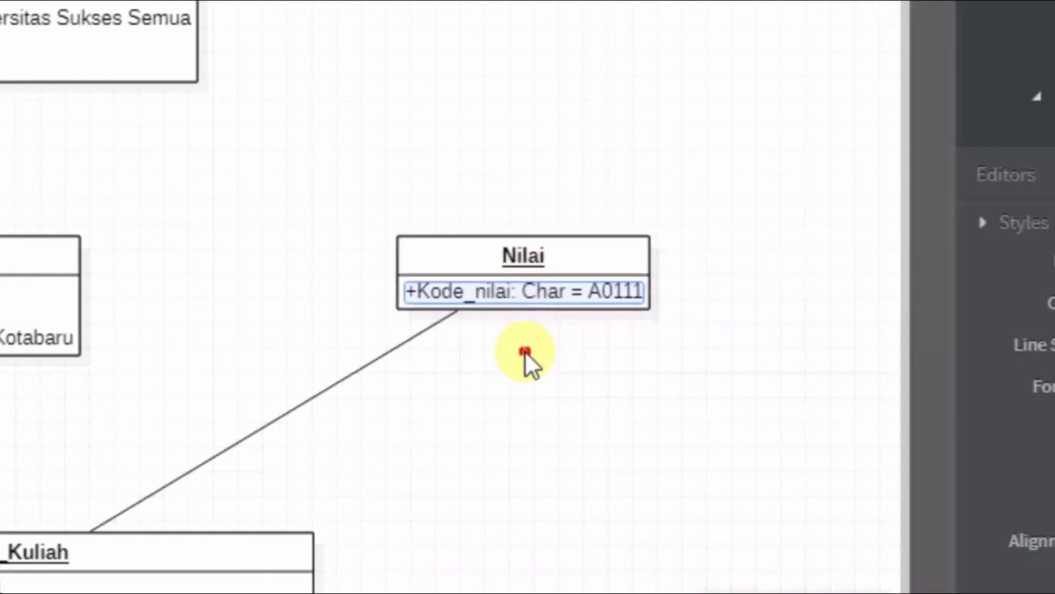
double_click(553, 288)
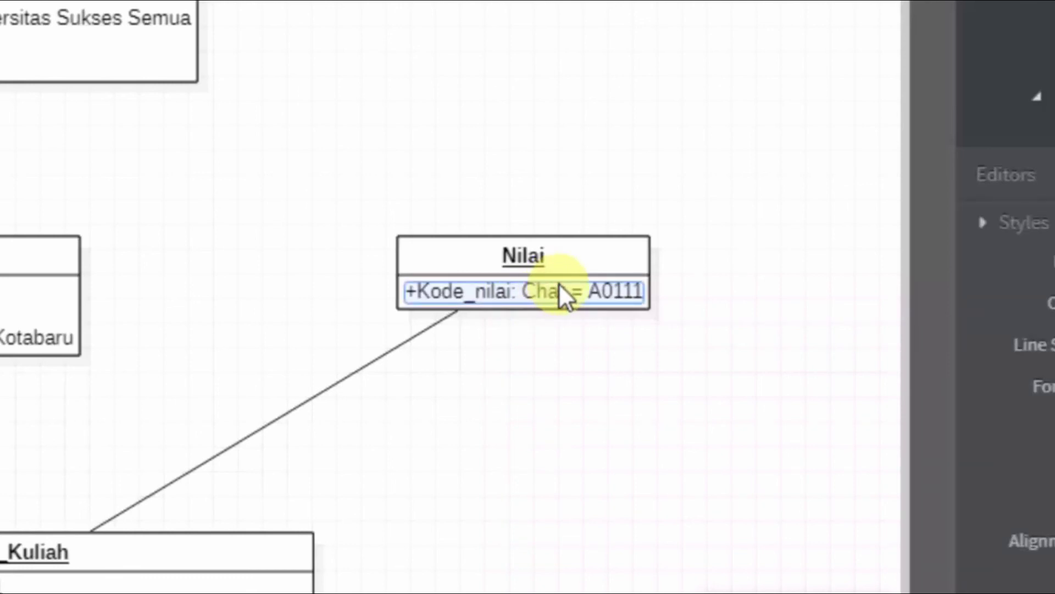
left_click(559, 284)
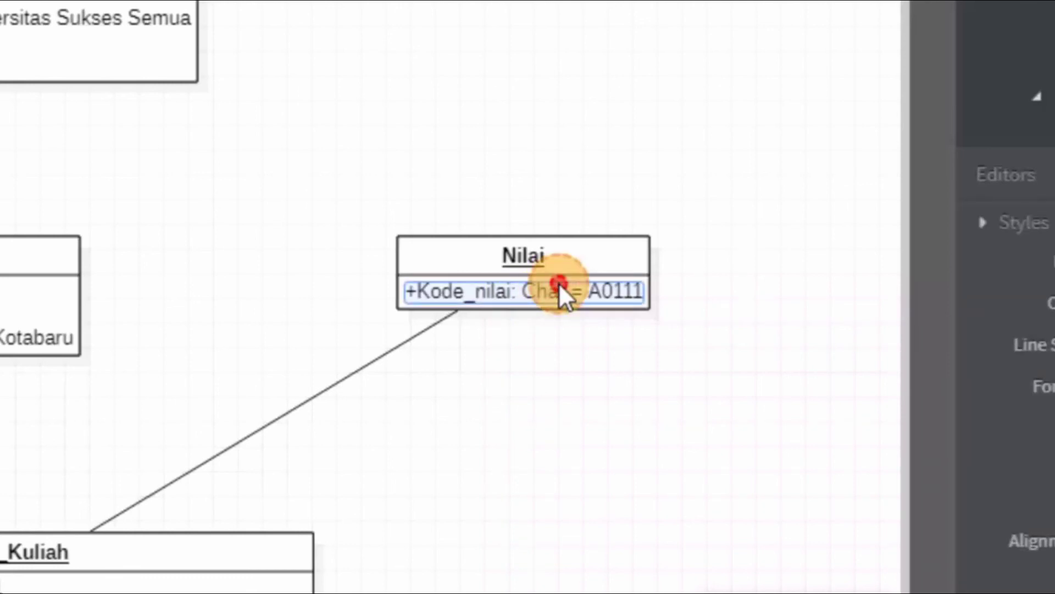
left_click(671, 302)
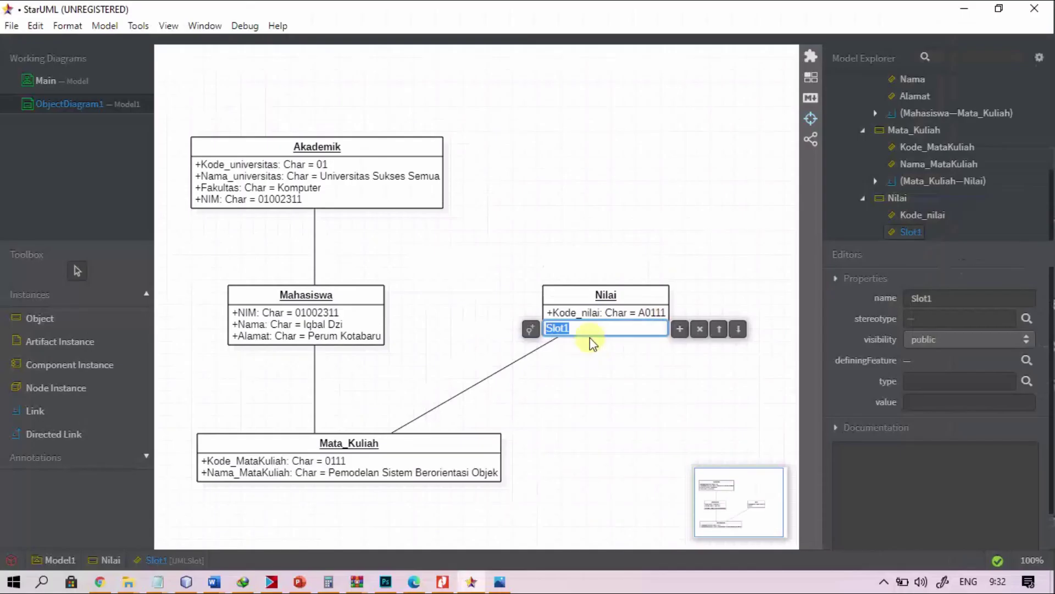
Step: Define Nilai's second slot as Nilai: Double = 85.5, fixing the mistyped type
type("Nilai")
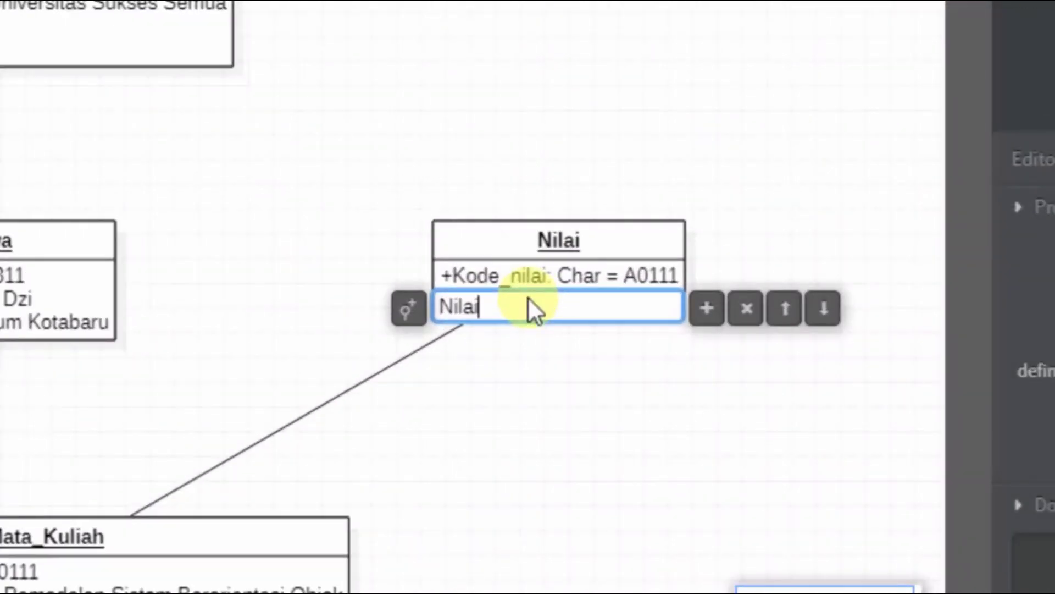
type(":")
type("L")
type("on")
key("BackSpace")
key("BackSpace")
key("BackSpace")
type("Double")
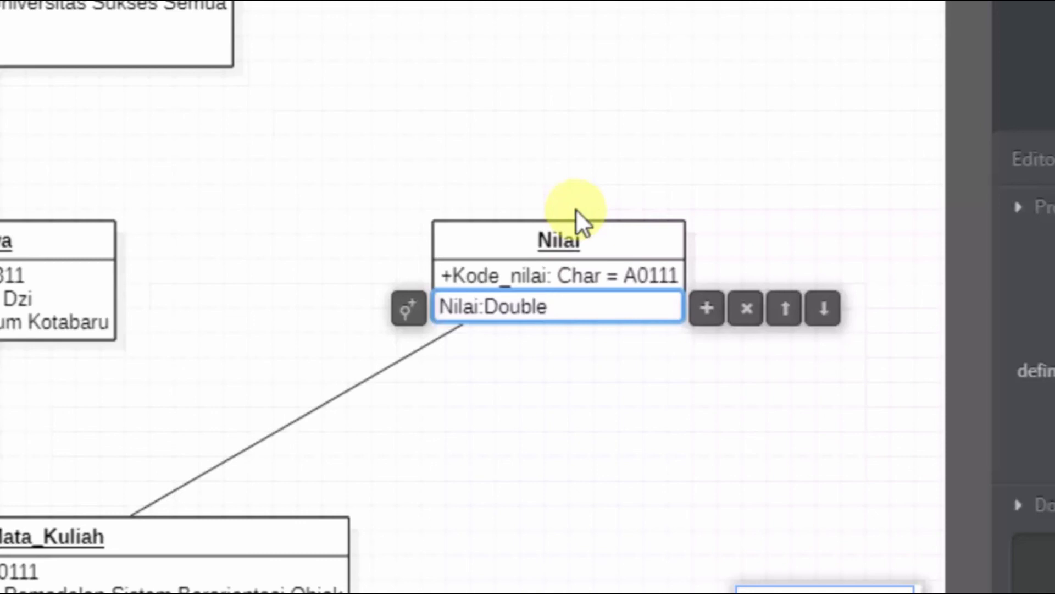
type("=85.5")
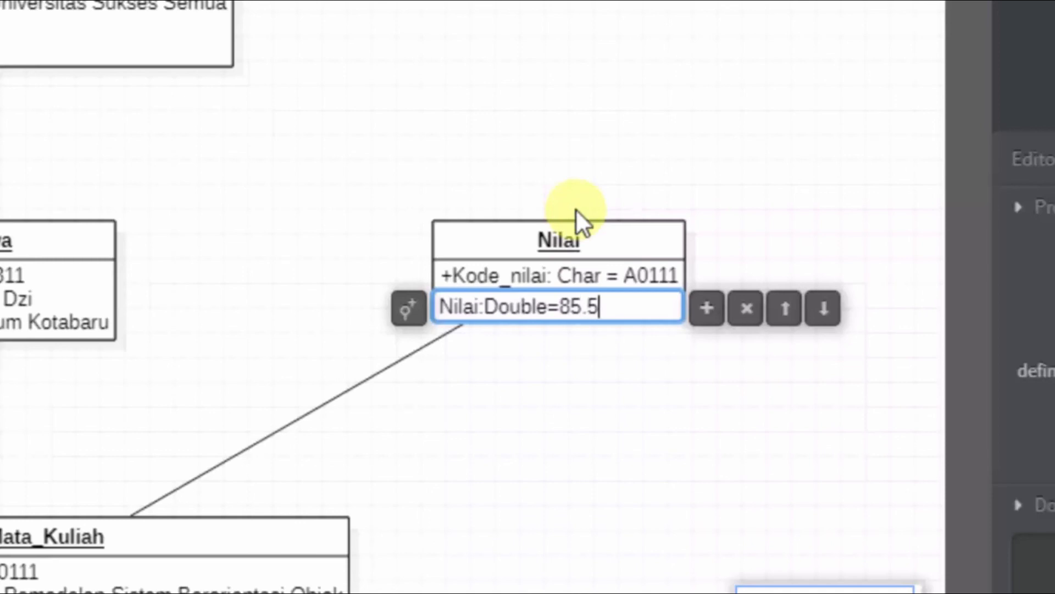
key("Return")
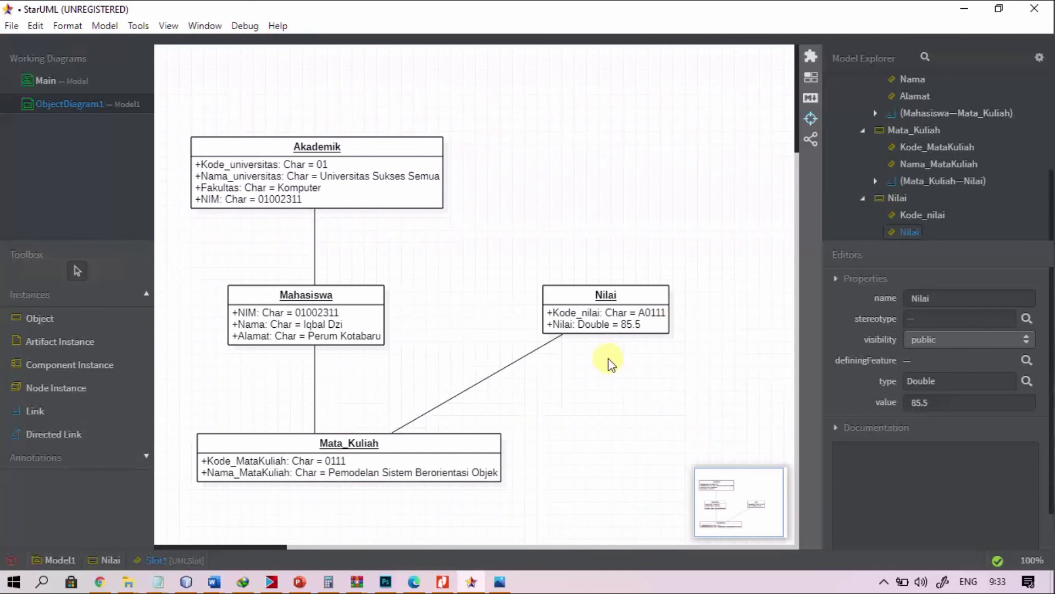
left_click(499, 581)
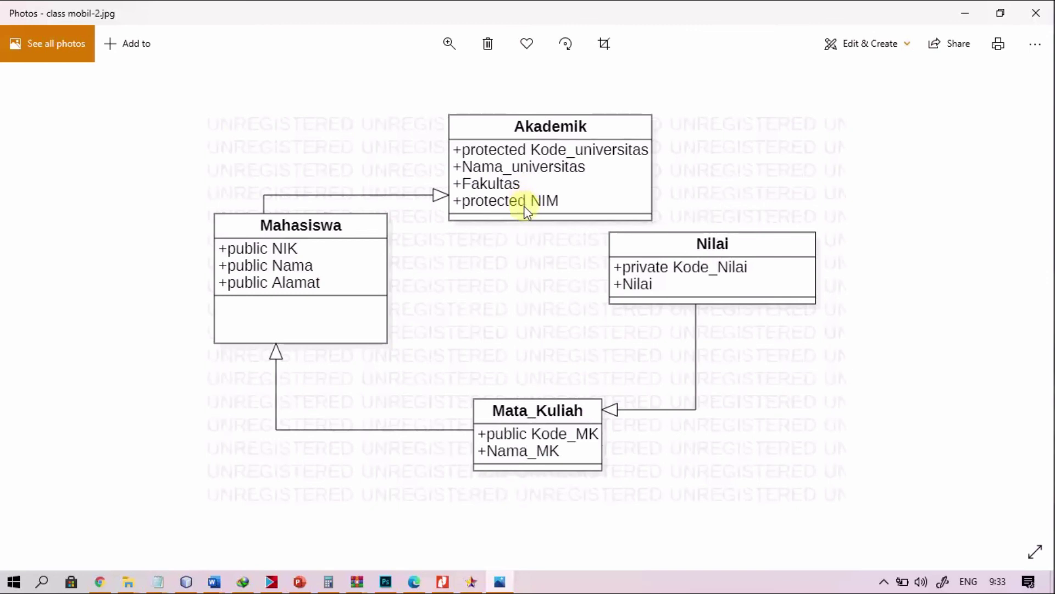
key("alt+Tab")
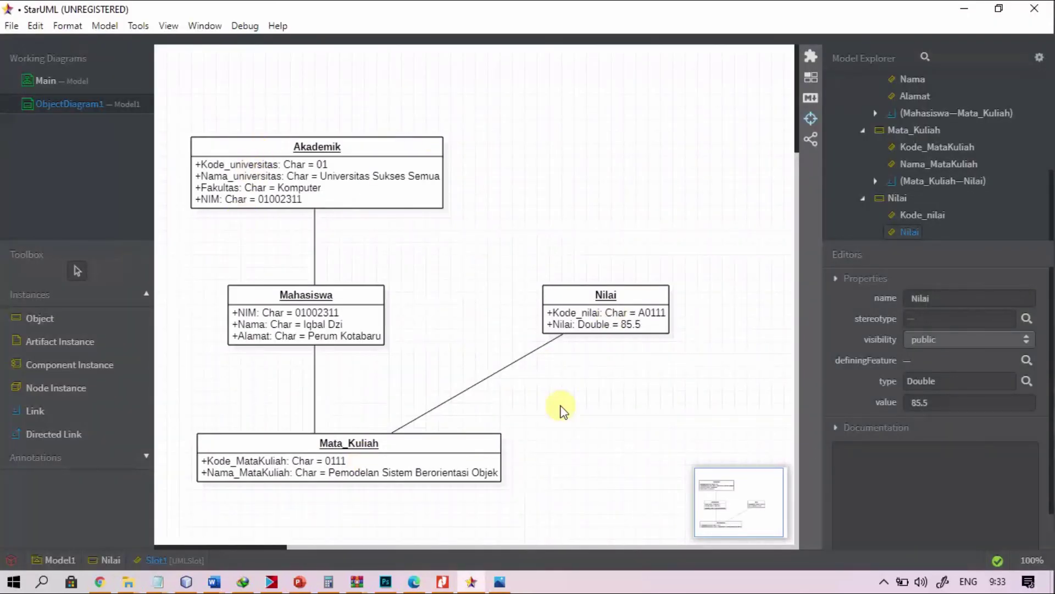